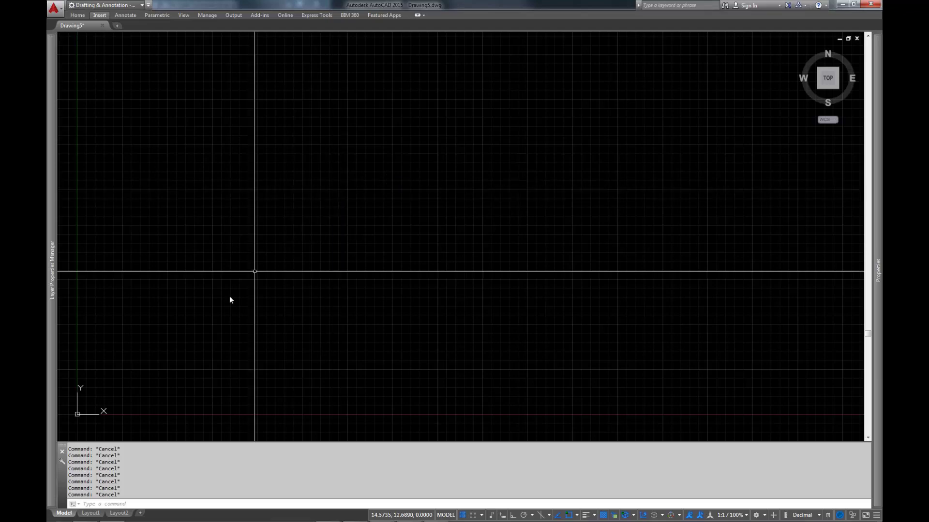
- Open the floor plan drawing 0100FLR.DWG from the 0100 folder
middle_click_drag(208, 340, 342, 285)
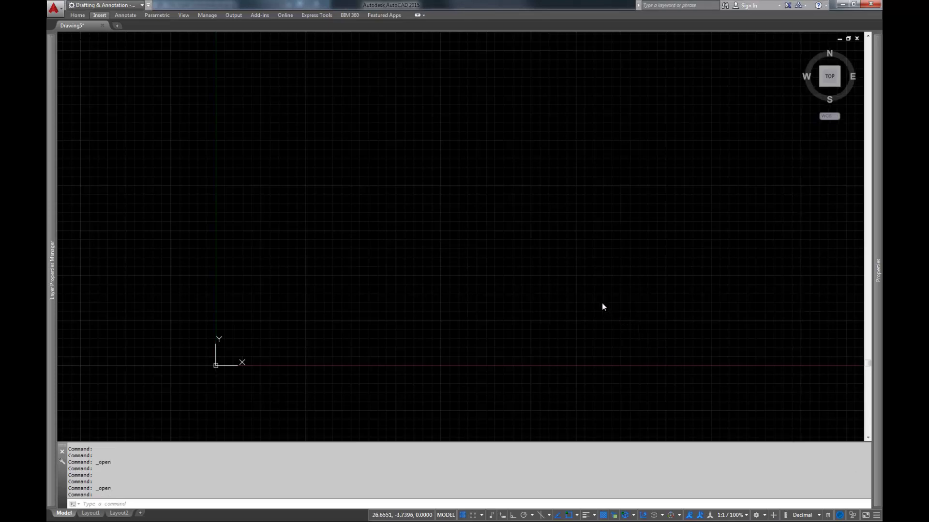
key("ctrl+o")
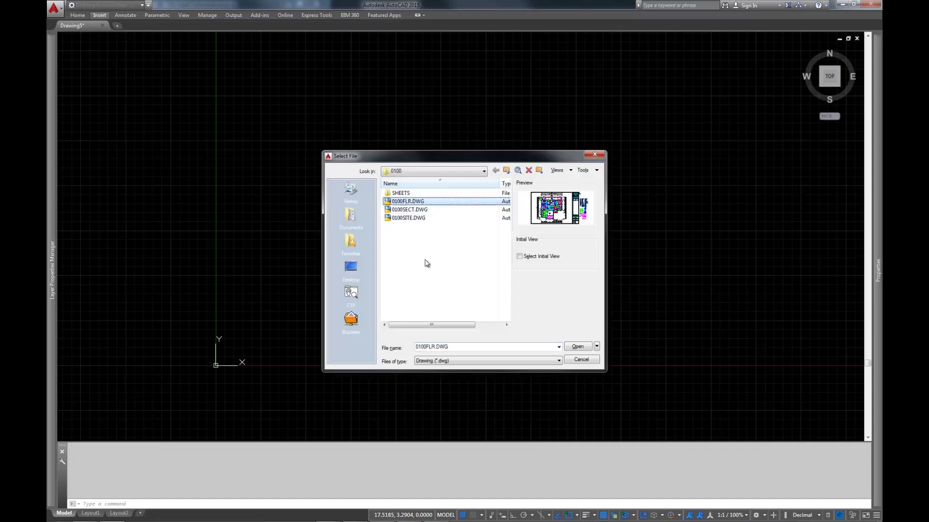
left_click(437, 210)
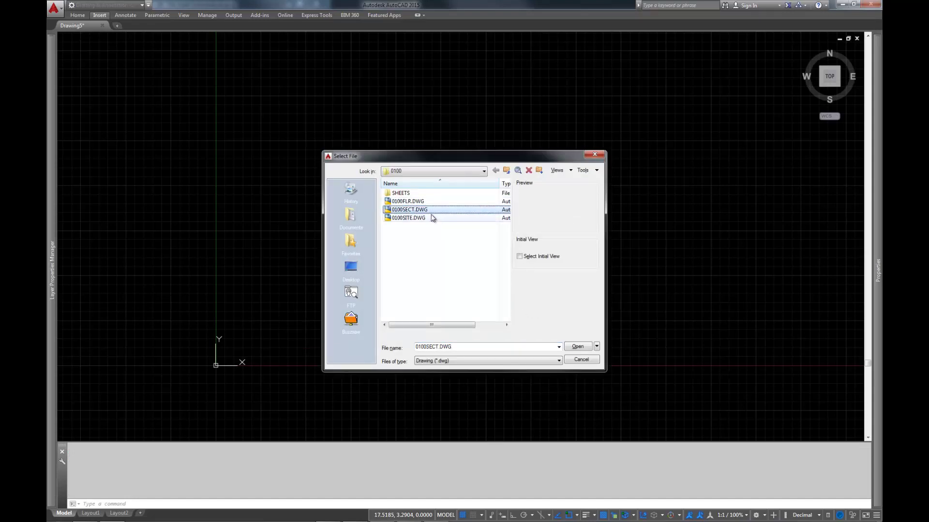
left_click(417, 202)
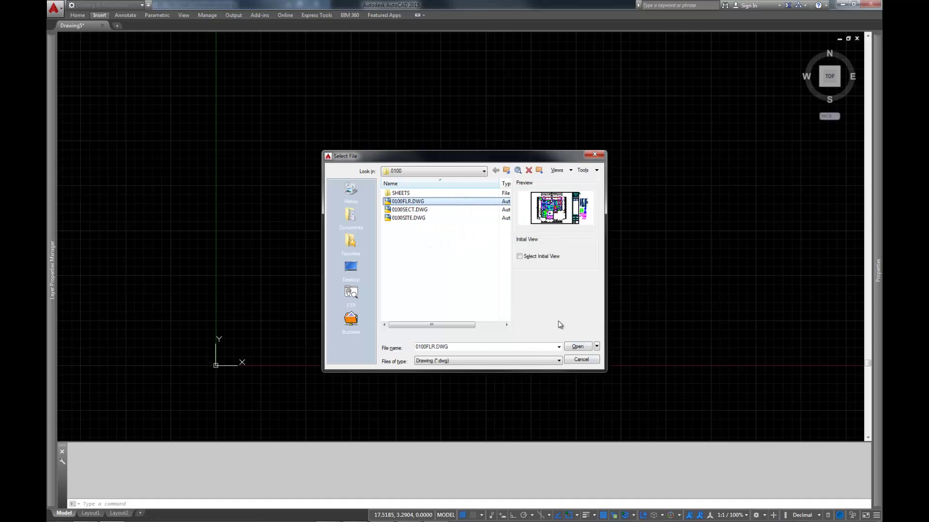
left_click(576, 347)
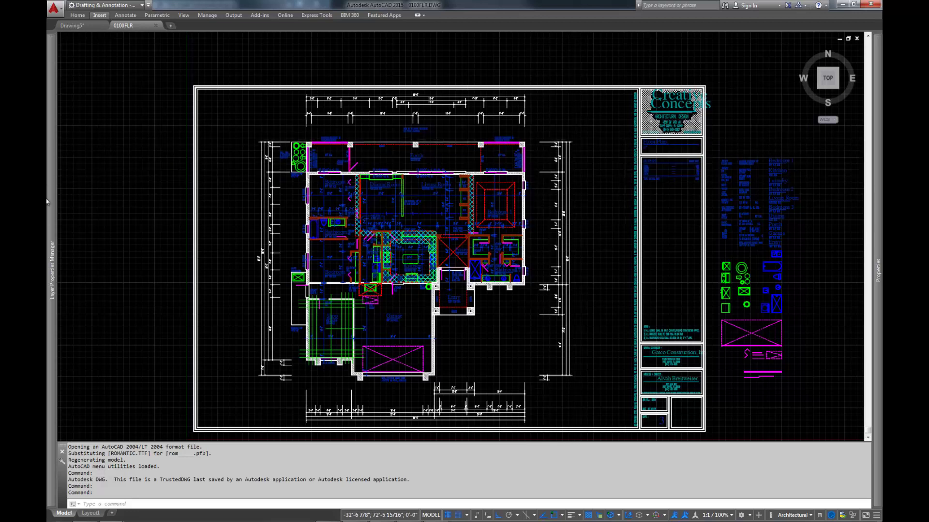
- Use LAYOFF to turn off the room label text layer and layer 0
mouse_move(54, 232)
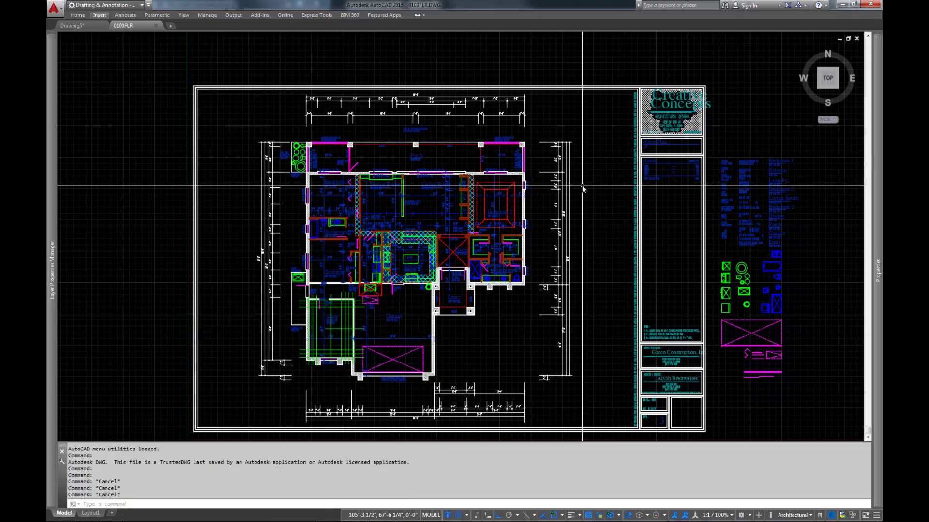
type("LAYOFF")
key("Return")
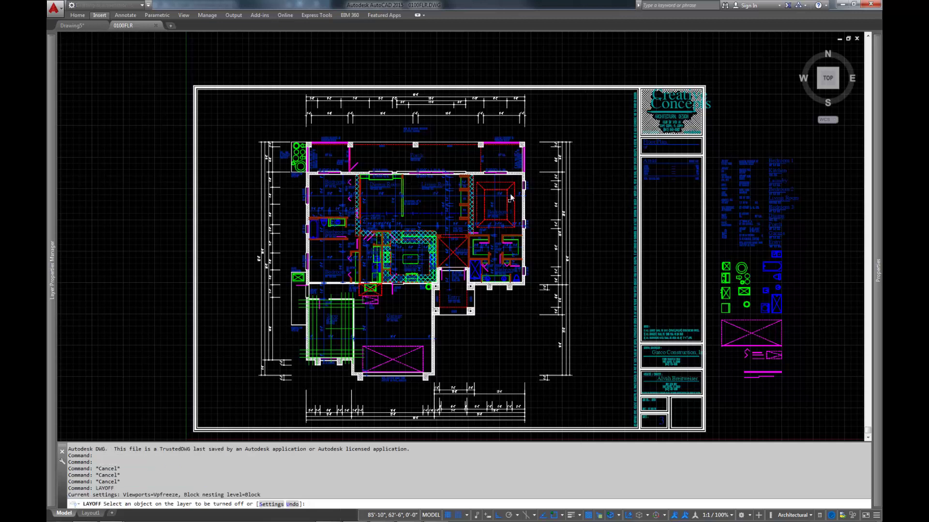
left_click(515, 166)
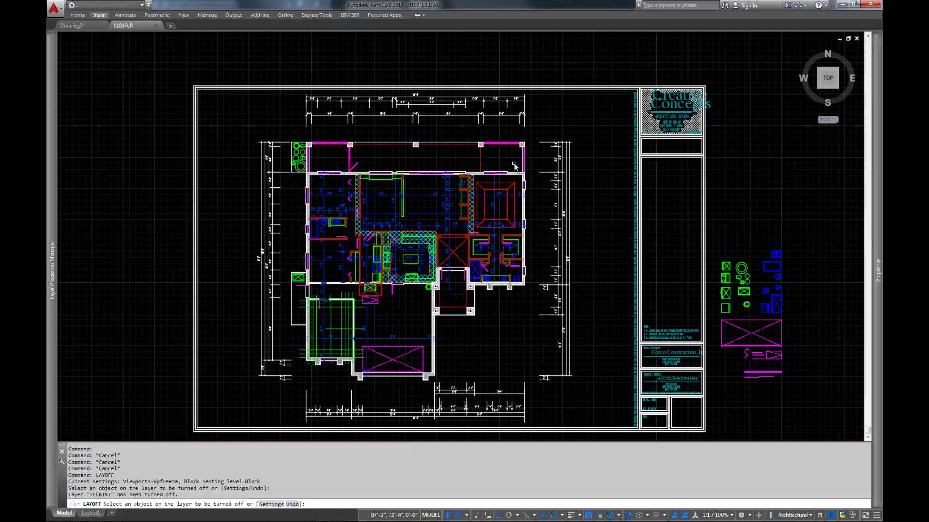
left_click(450, 191)
key("Return")
left_click(447, 211)
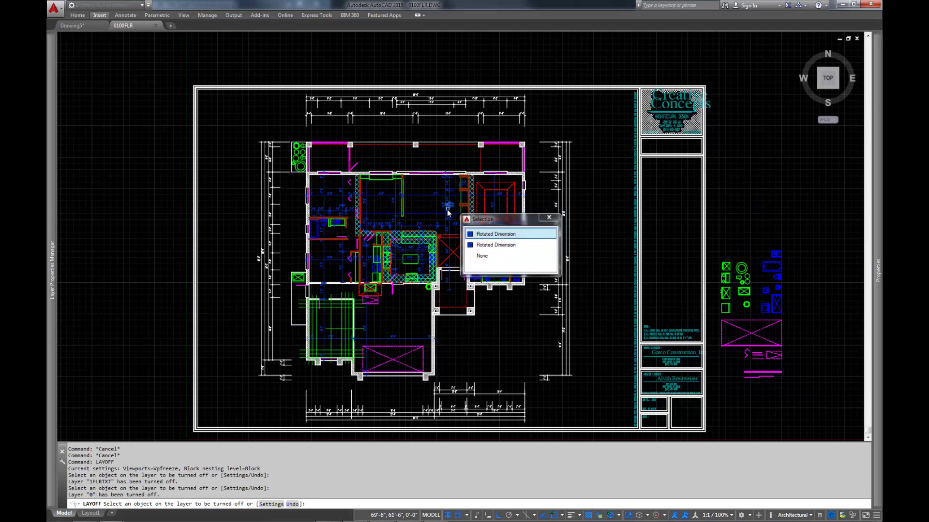
key("Return")
left_click(563, 189)
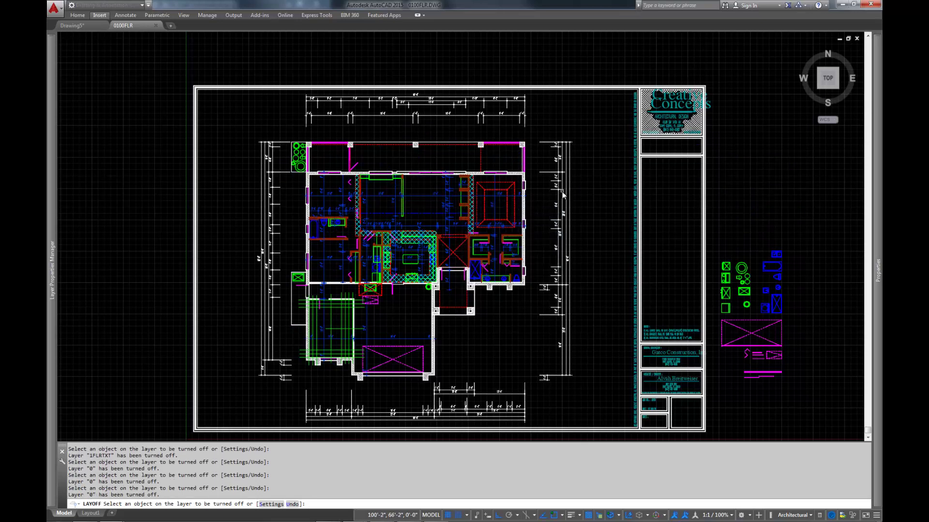
left_click(563, 193)
scroll(464, 213, "up", 10)
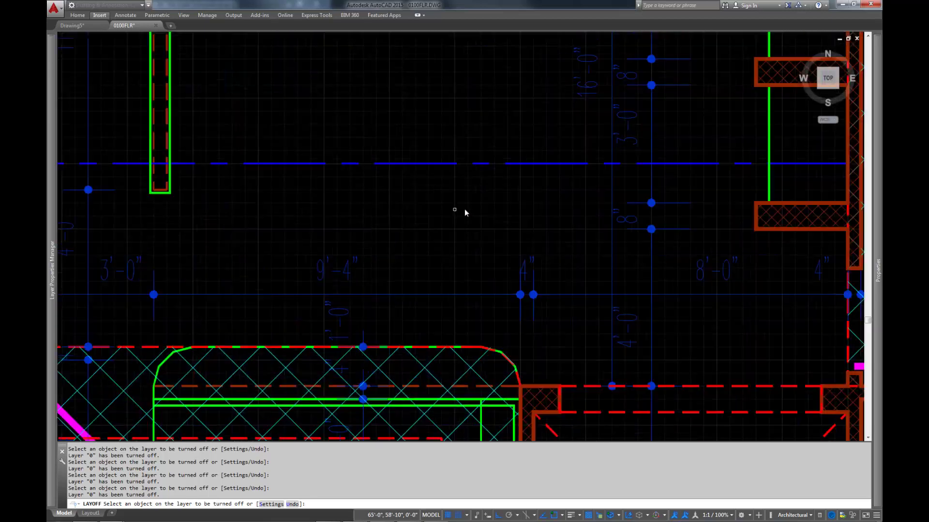
left_click(670, 204)
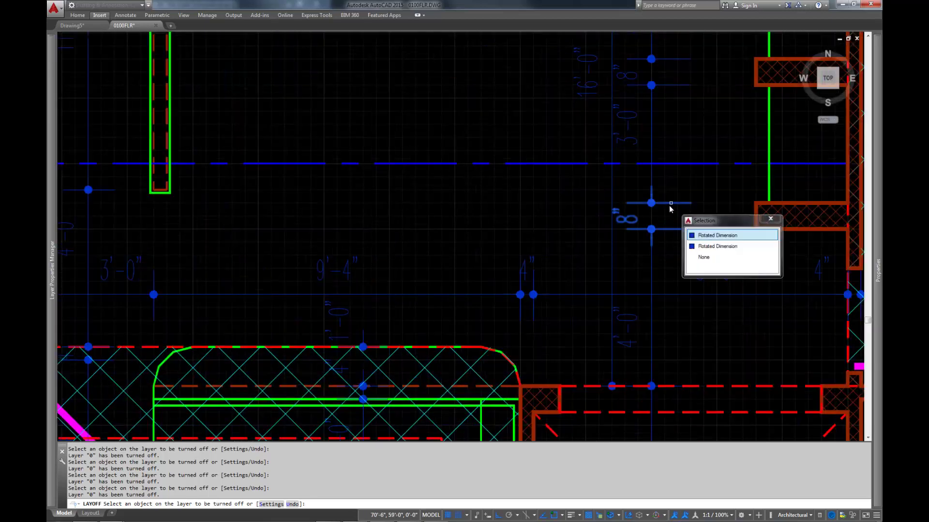
key("Escape")
- Turn off the 1DIMB dimension layer in Layer Properties Manager and zoom to extents
left_click(648, 211)
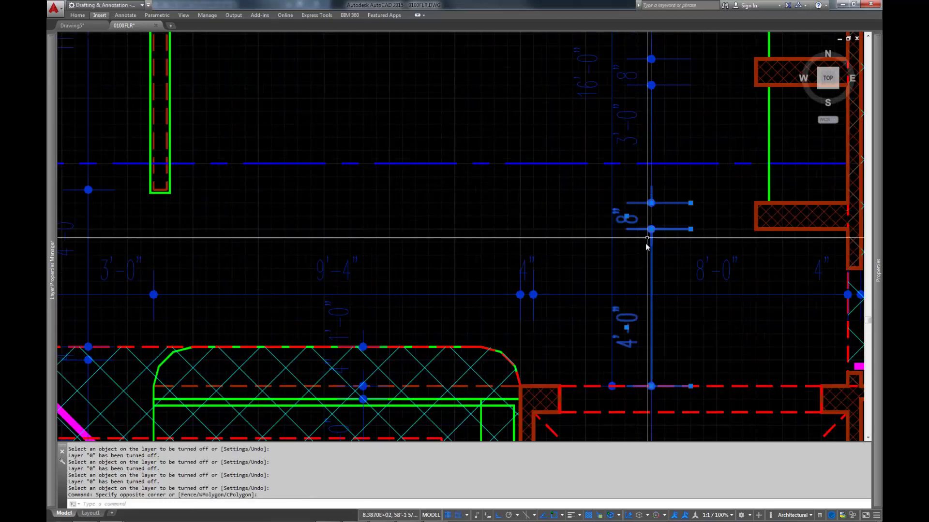
mouse_move(875, 183)
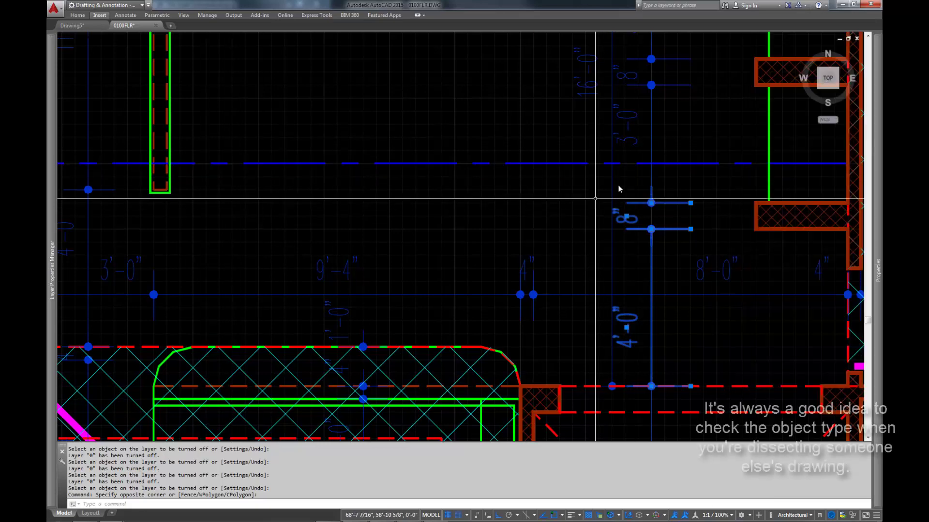
mouse_move(875, 160)
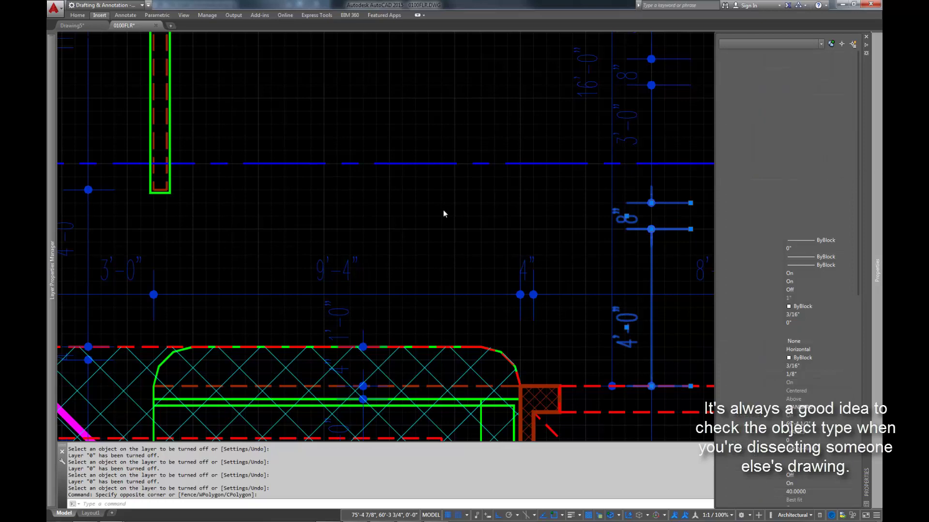
mouse_move(47, 216)
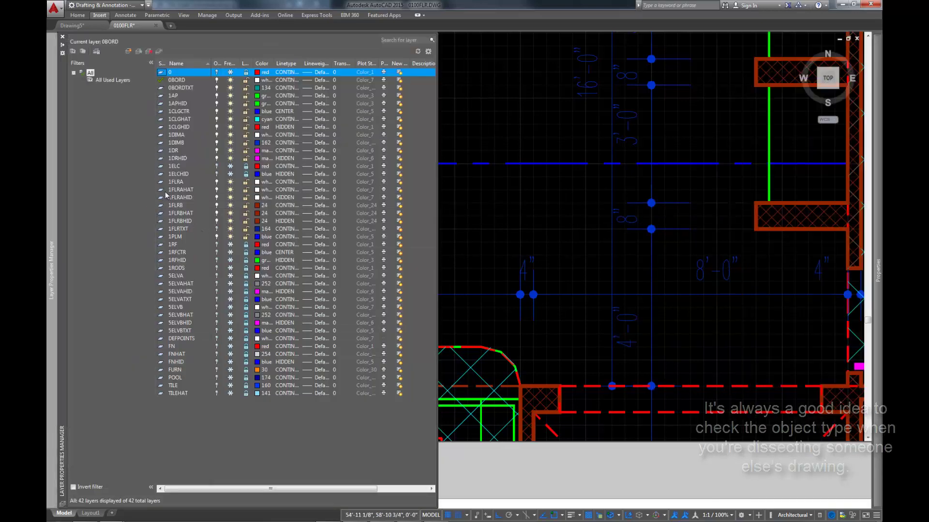
left_click(182, 142)
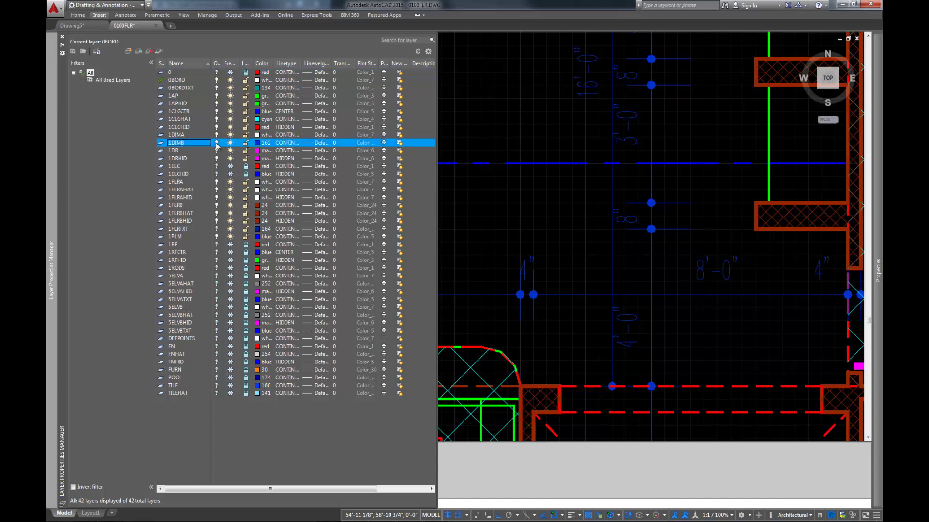
left_click(216, 143)
middle_click(625, 216)
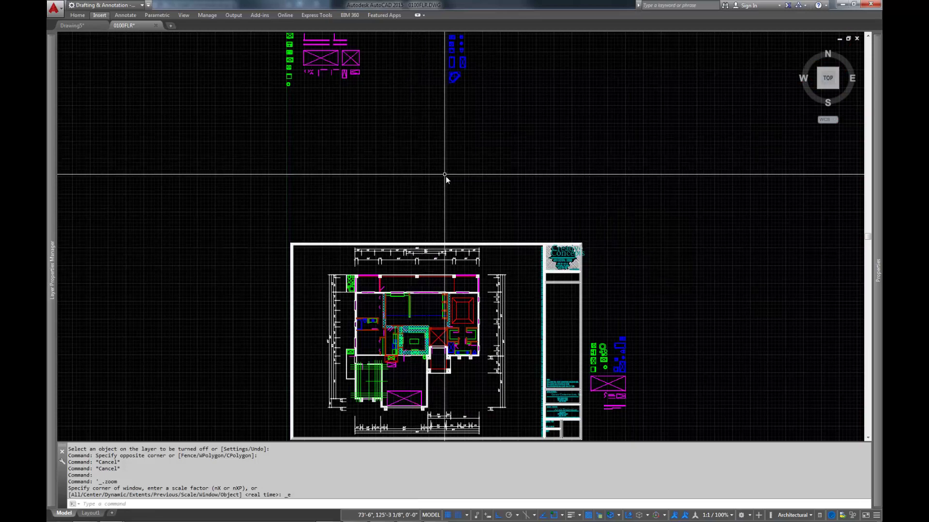
- Zoom onto the plan and check the overlapping wall objects at its top-right corner
mouse_move(437, 306)
middle_mouse_down()
mouse_move(482, 221)
mouse_move(467, 213)
middle_mouse_up()
scroll(485, 218, "up", 5)
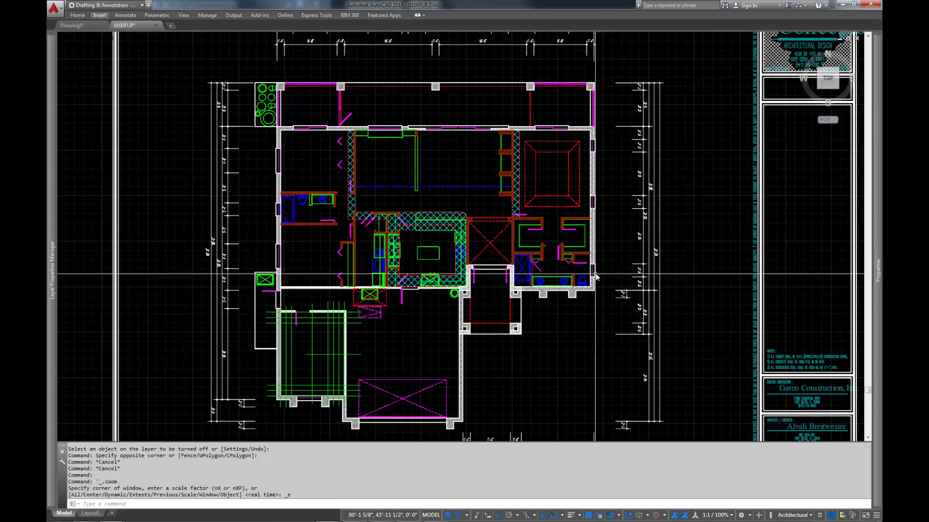
left_click(592, 87)
left_click(638, 118)
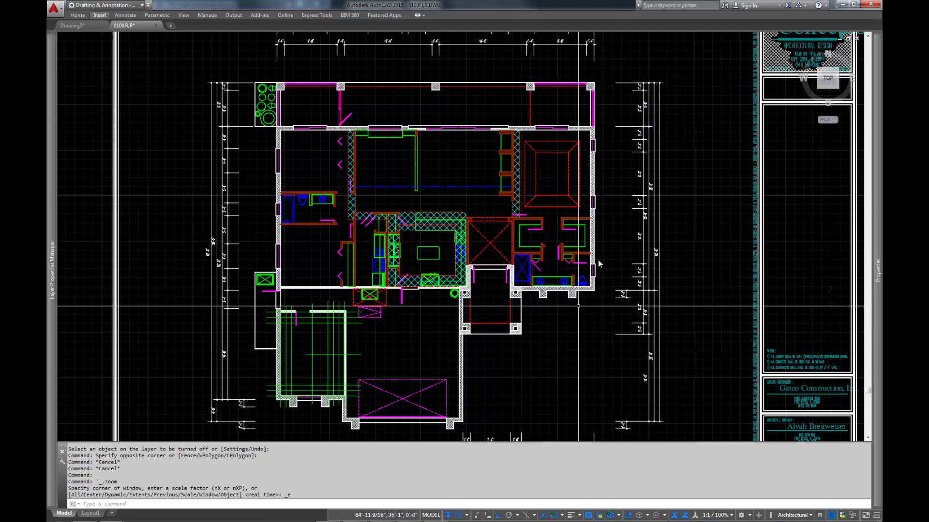
left_click(590, 87)
key("Escape")
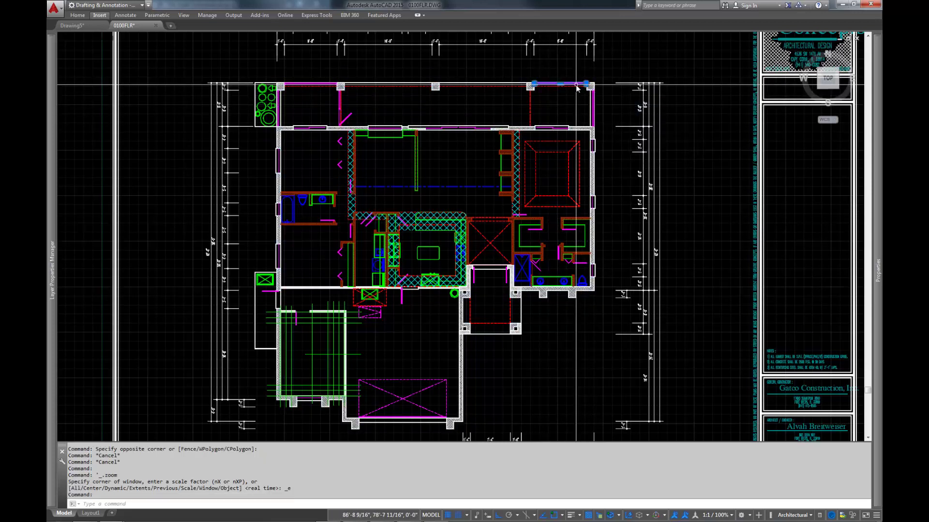
- Inspect the top and right wall polylines in Properties, then remove the blue wall hatching
left_click(580, 88)
key("Escape")
left_click(592, 99)
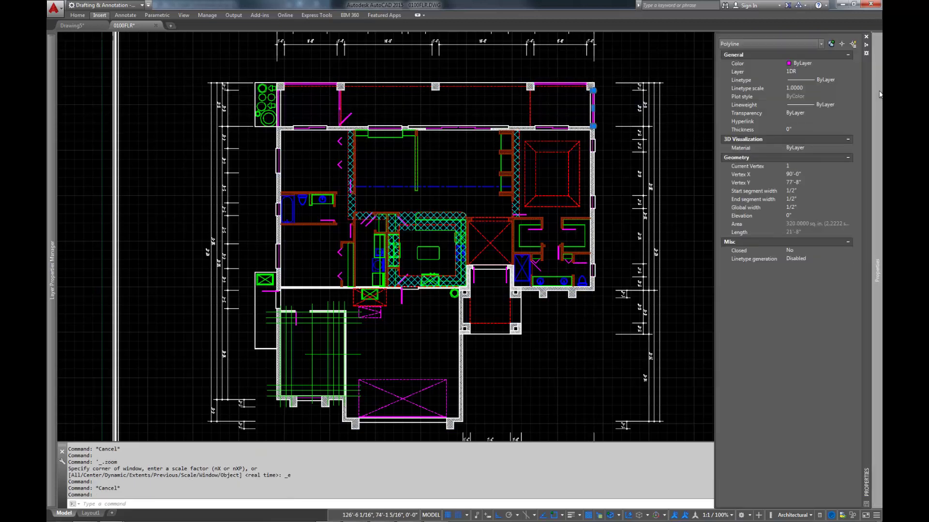
mouse_move(877, 97)
key("Escape")
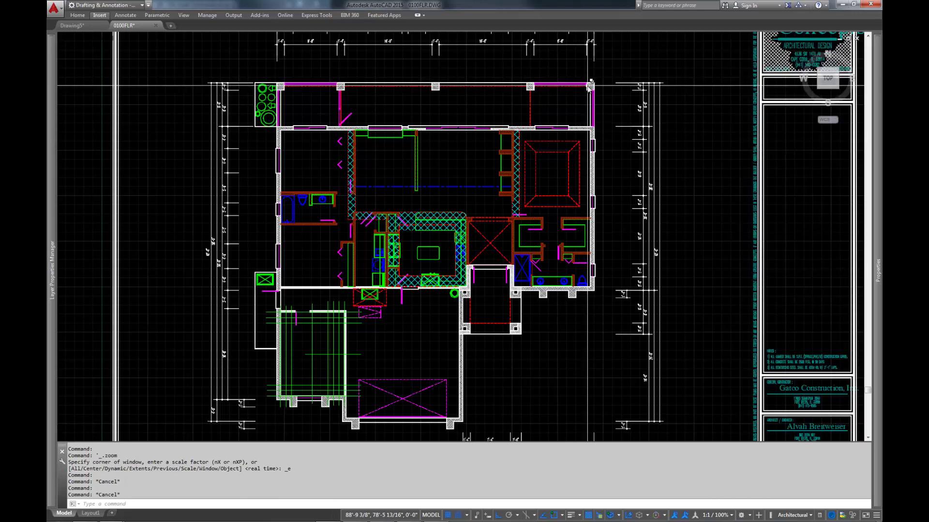
left_click(583, 94)
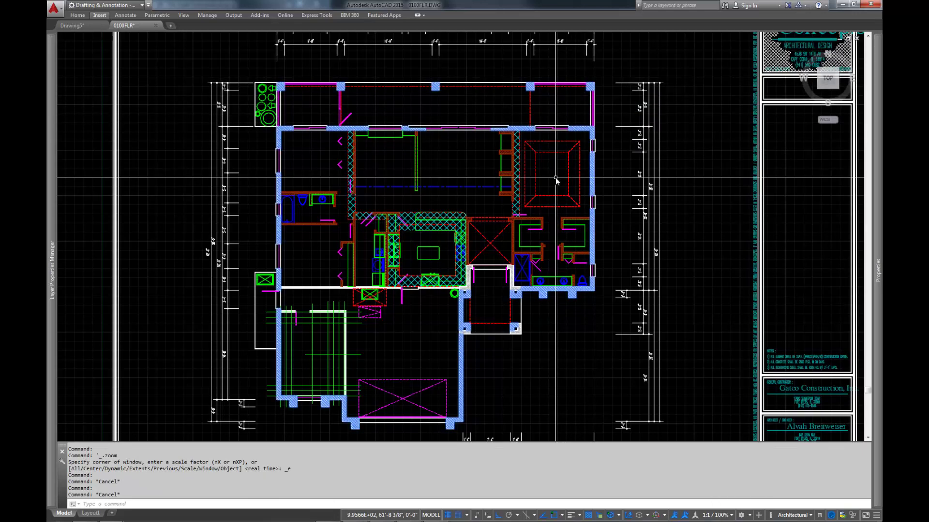
key("ctrl+a")
key("Delete")
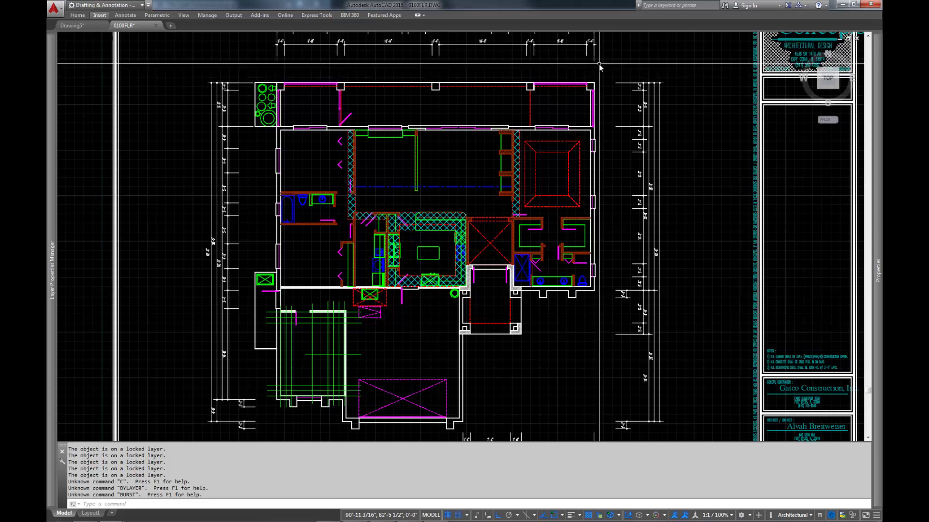
- Stretch the 27 objects along the plan's right wall 12 inches to the right
type("STRETCH")
key("Return")
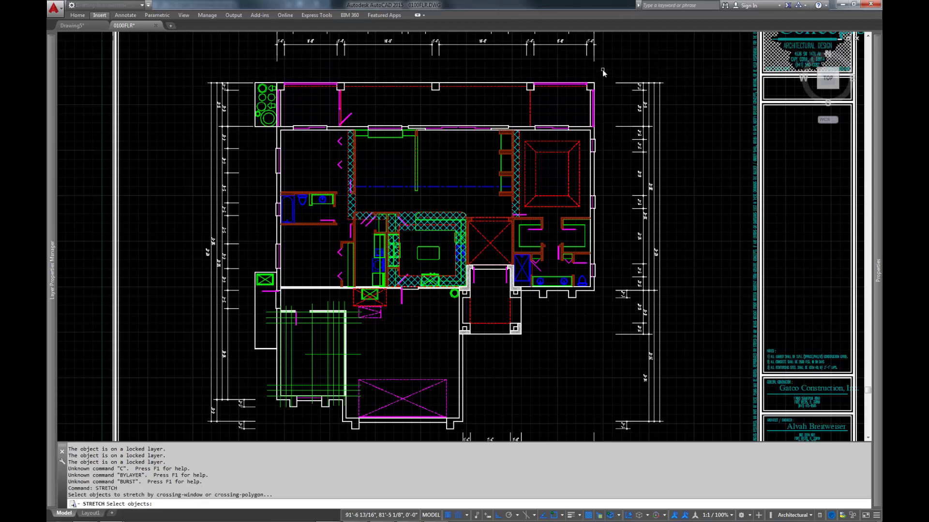
left_click(573, 71)
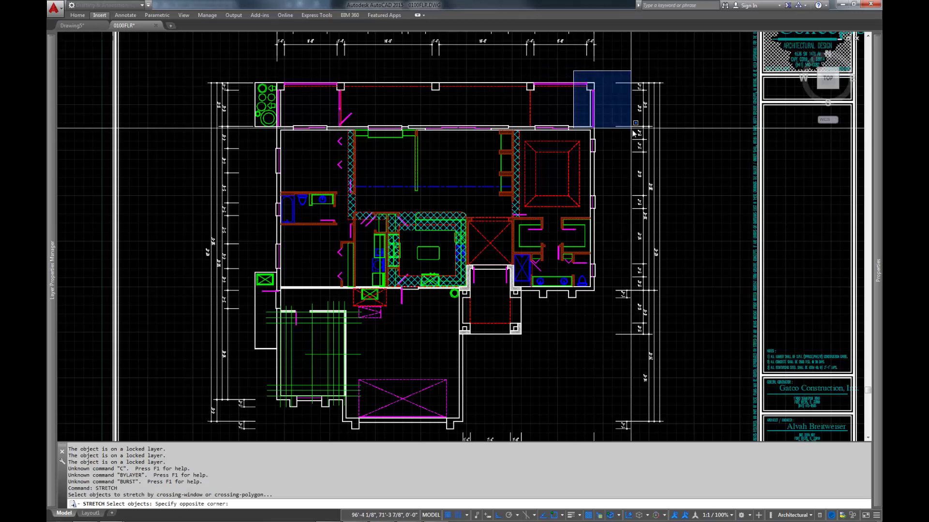
key("Escape")
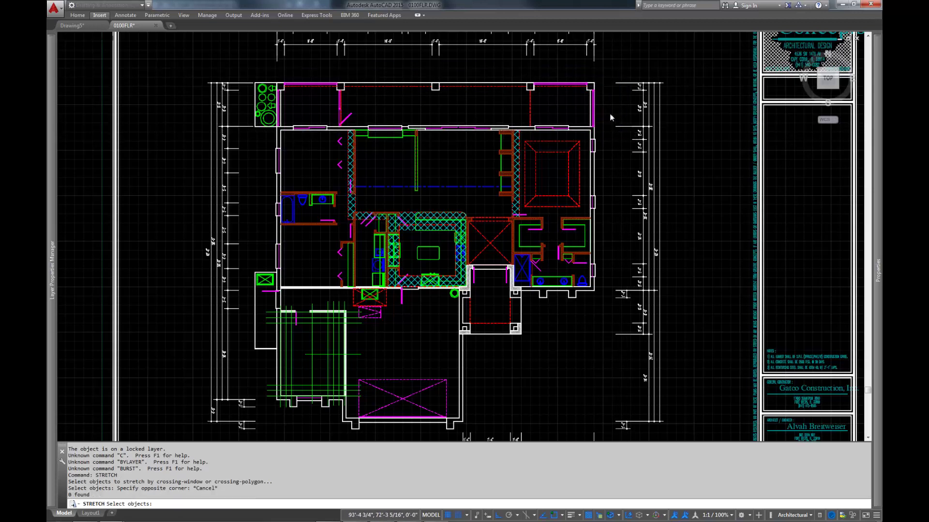
left_click(606, 71)
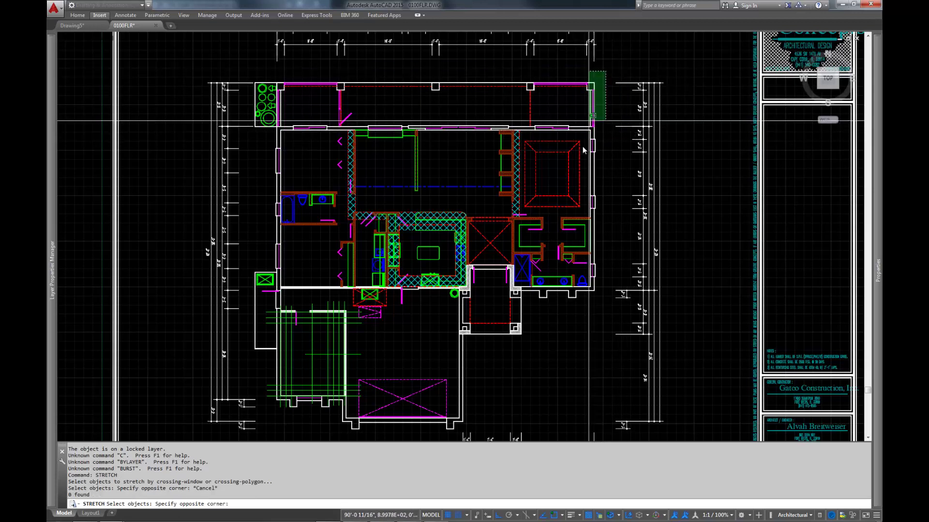
left_click(581, 318)
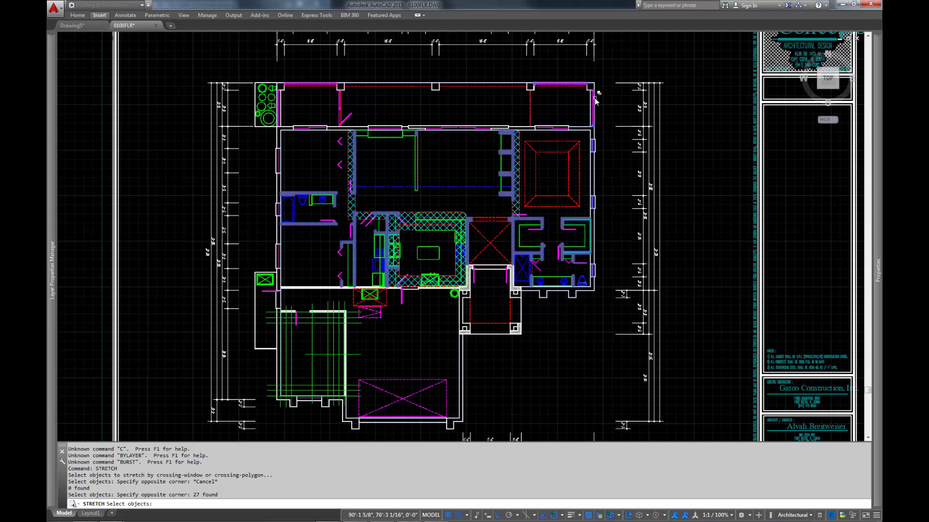
key("Return")
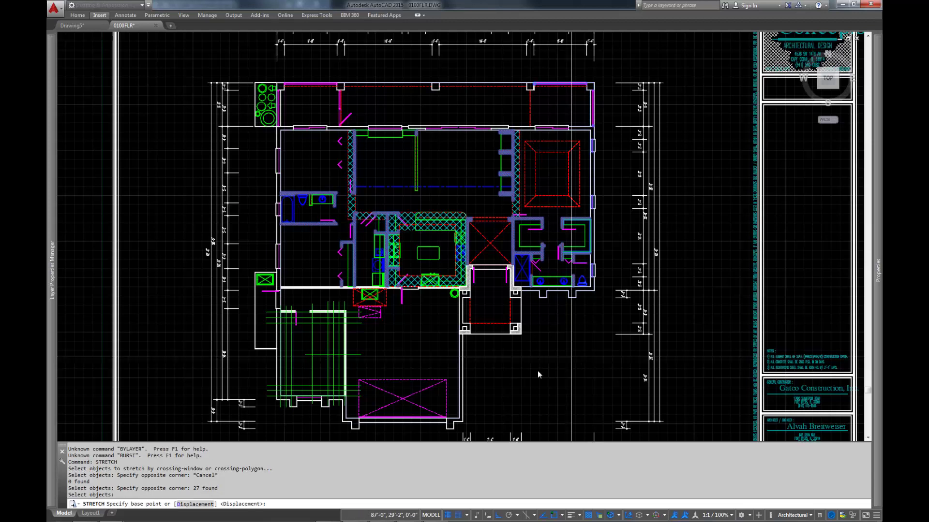
left_click(537, 372)
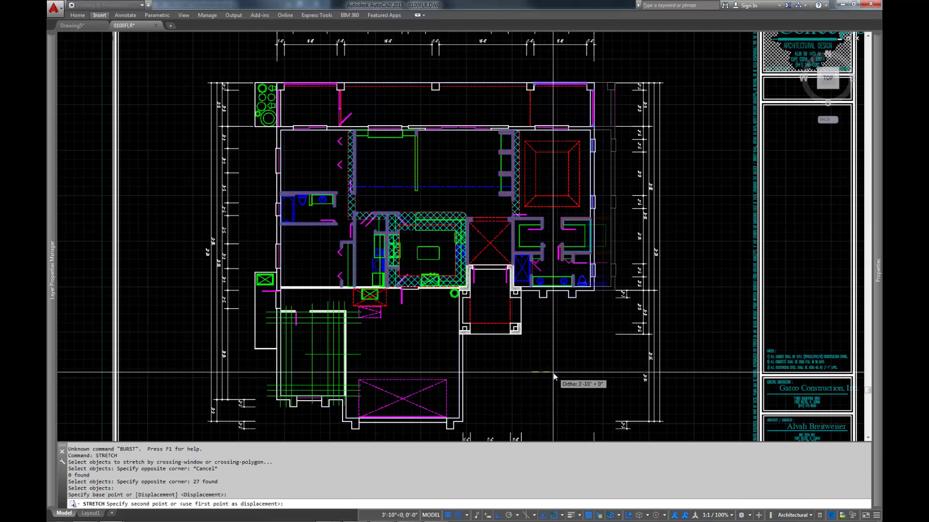
type("12")
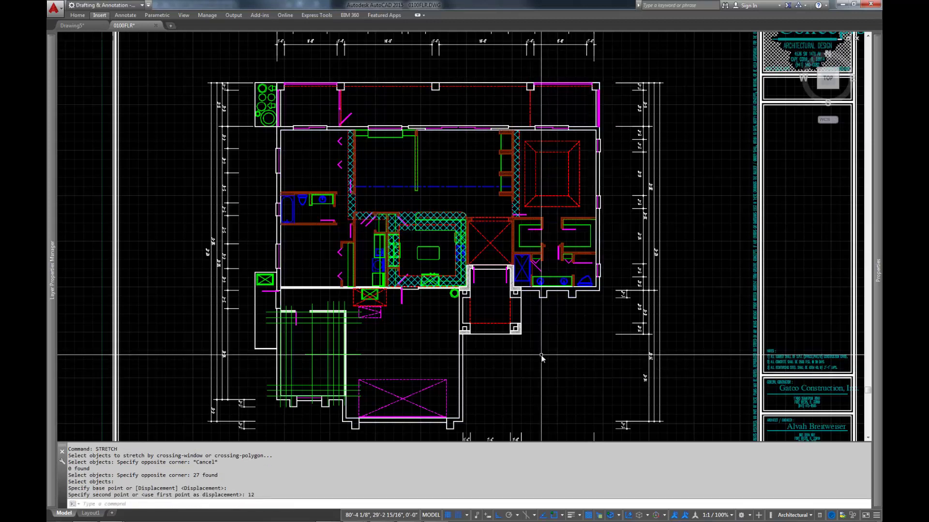
key("Return")
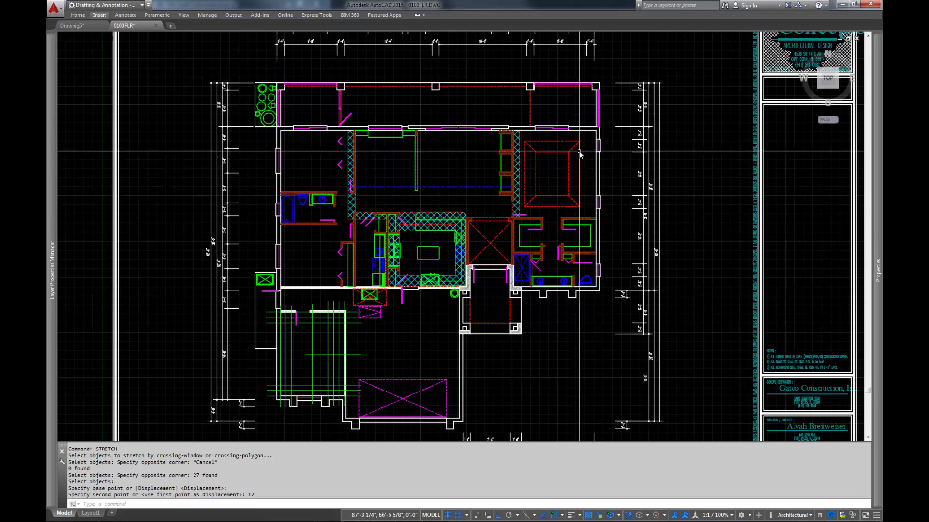
- Stretch the right edge of the upper-right room's red dashed square 12 inches right
scroll(580, 152, "up", 2)
scroll(585, 156, "up", 2)
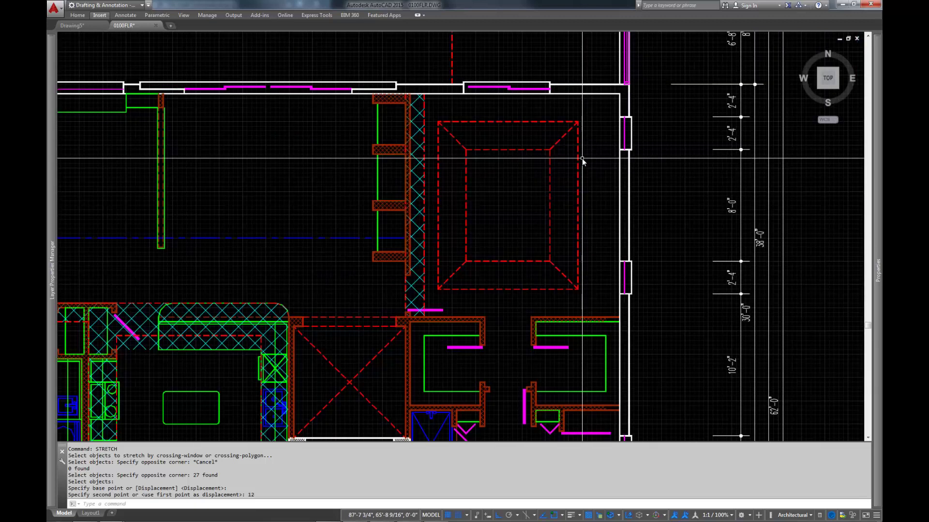
middle_click_drag(589, 157, 634, 129)
key("Return")
left_click(636, 83)
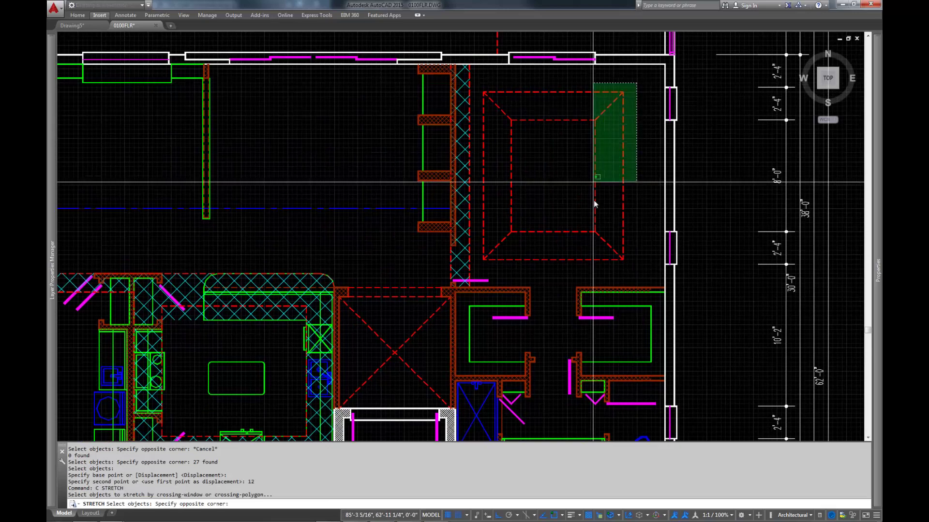
left_click(589, 272)
key("Return")
left_click(568, 282)
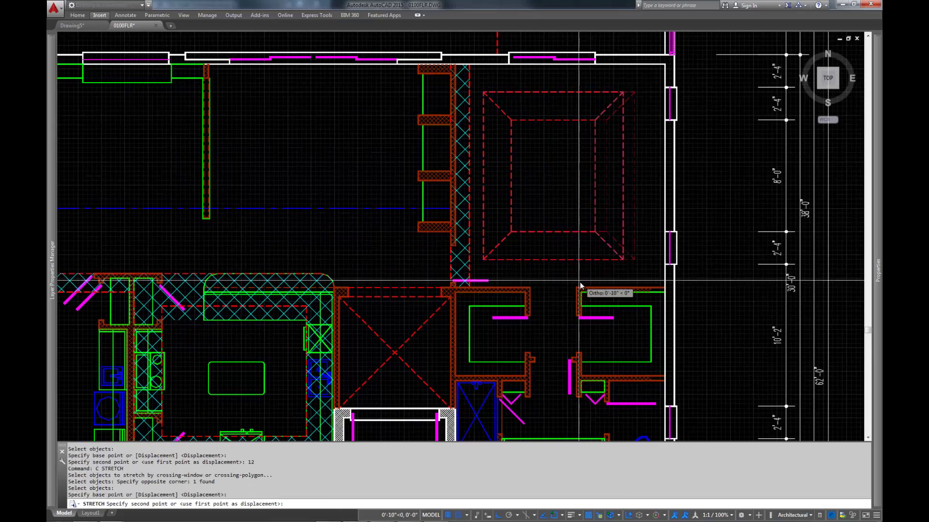
type("12")
key("Return")
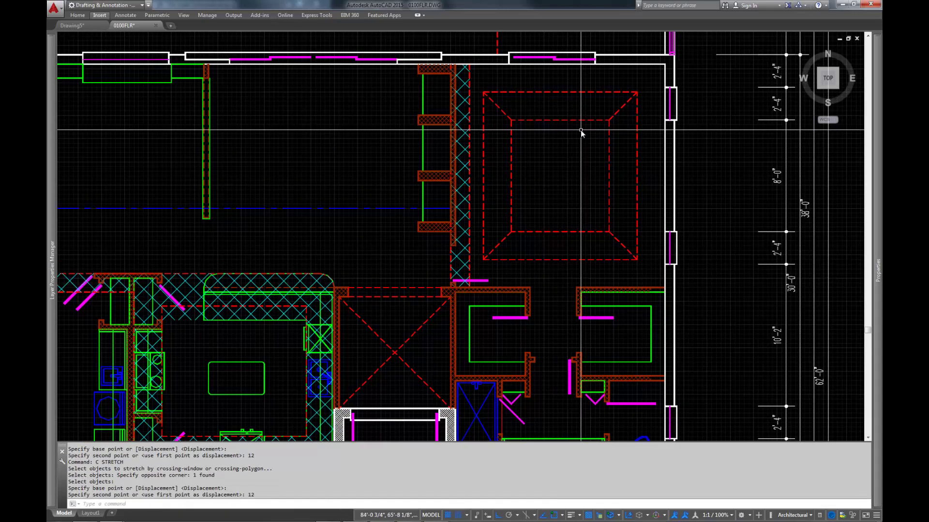
scroll(581, 129, "down", 4)
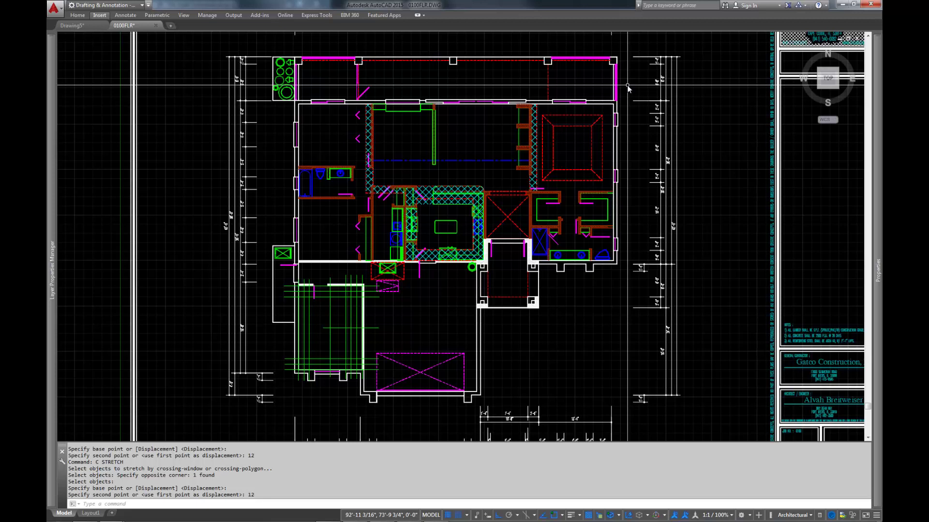
left_click(628, 46)
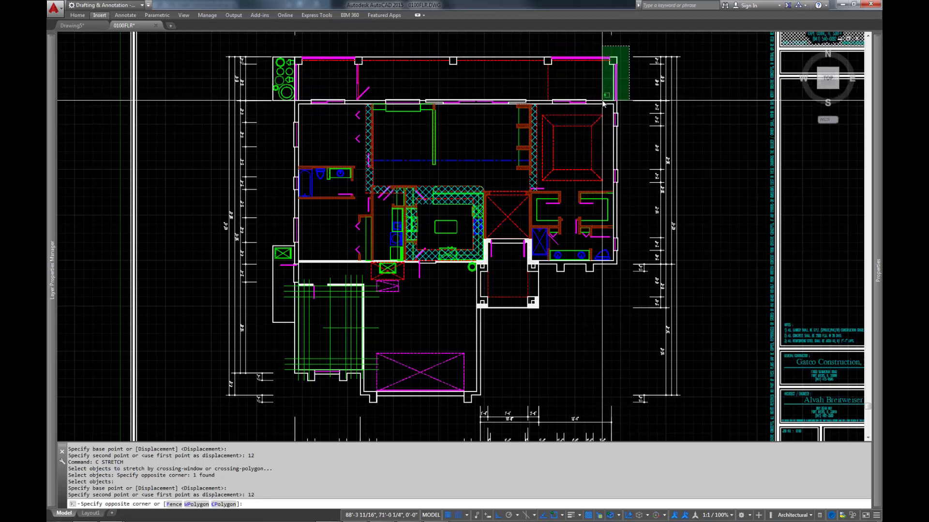
key("Escape")
scroll(624, 80, "up", 3)
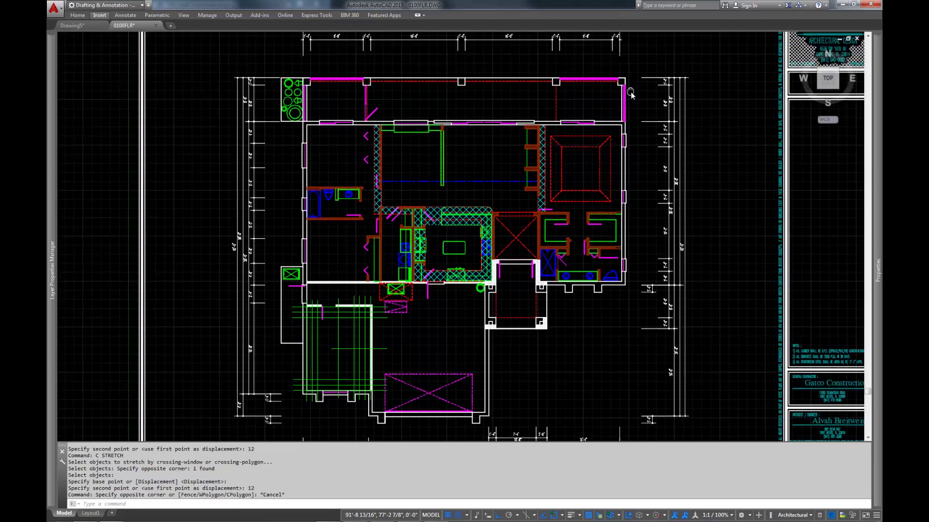
type("c")
key("Return")
left_click(634, 72)
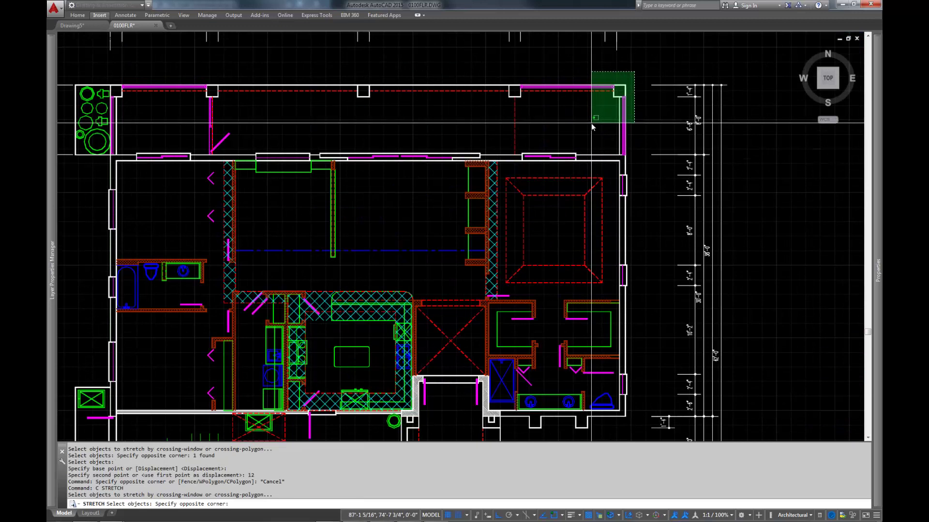
left_click(590, 124)
key("Return")
left_click(646, 129)
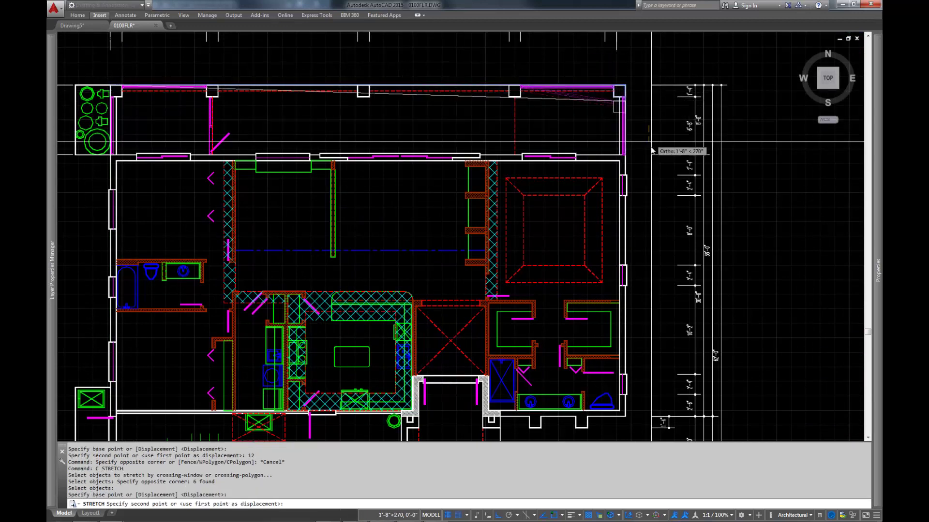
key("Escape")
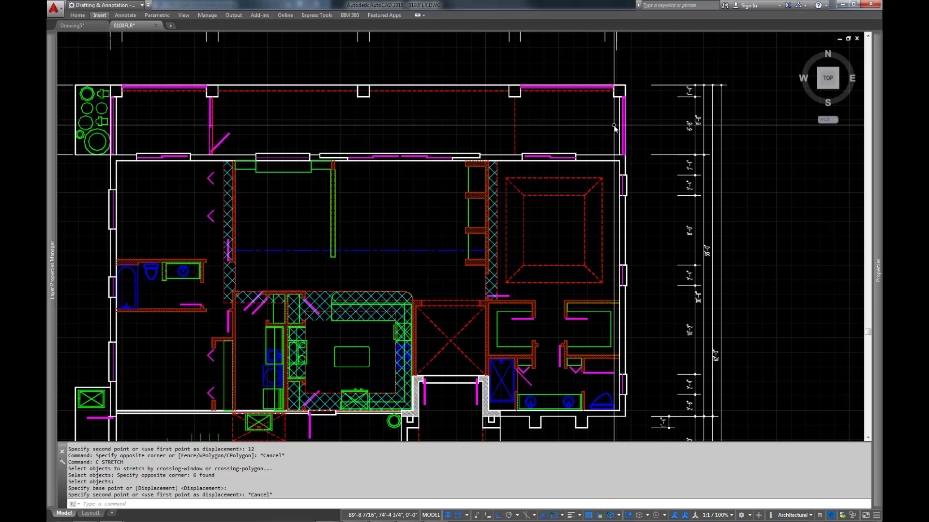
scroll(637, 89, "down", 2)
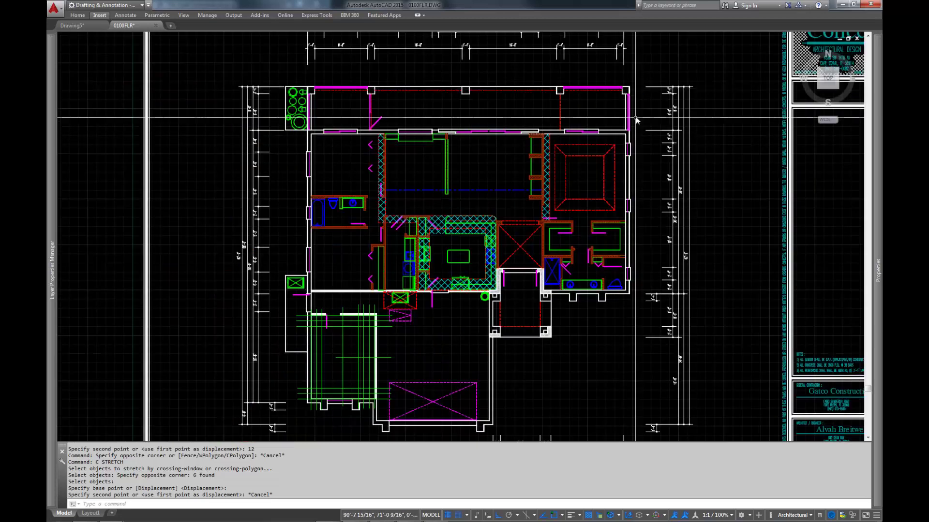
- Zoom in on the bedroom closets and bath at the plan's lower right
middle_click_drag(636, 91, 637, 87)
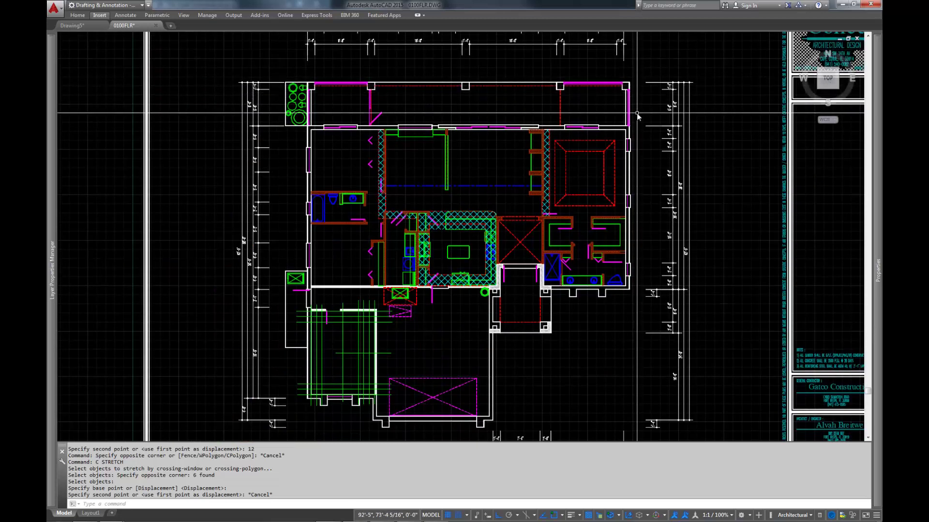
scroll(643, 164, "up", 3)
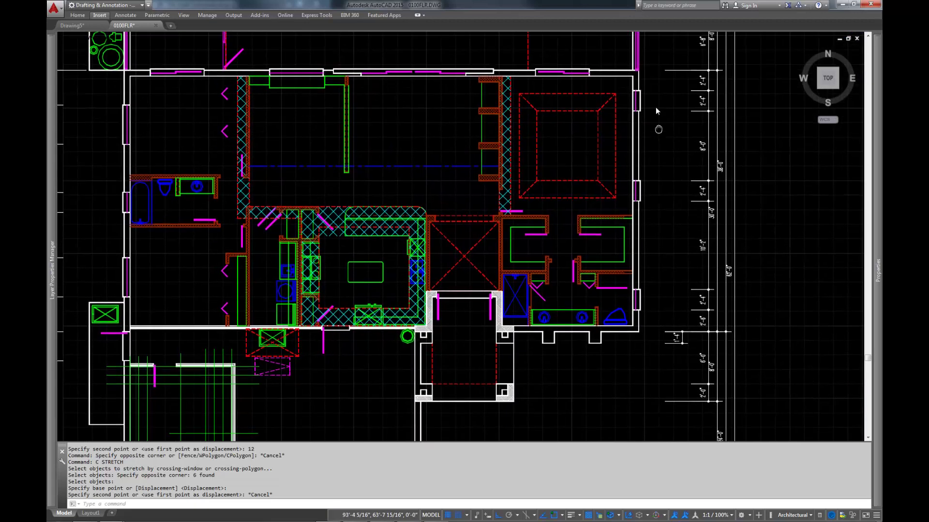
scroll(568, 220, "up", 4)
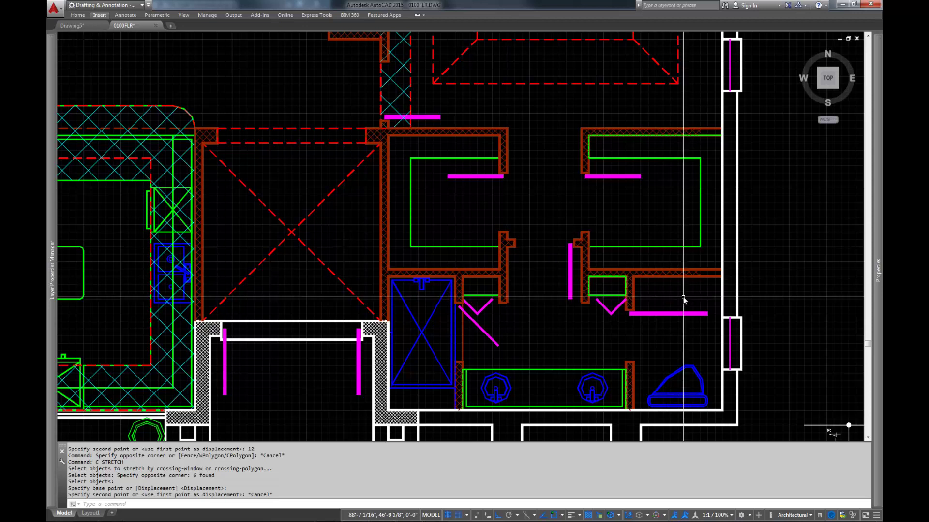
- Stretch the middle closet walls 12 inches right, leaving two objects out of the selection
type("c")
key("Return")
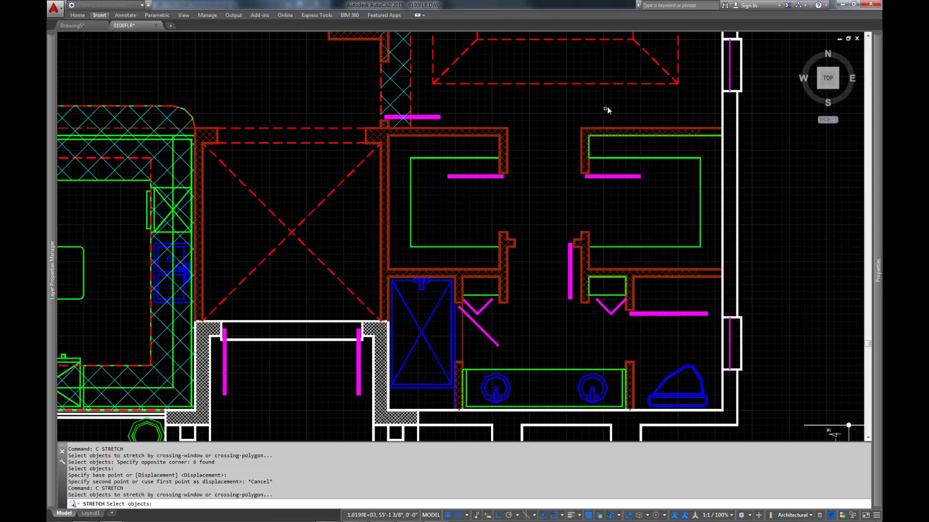
left_click(609, 104)
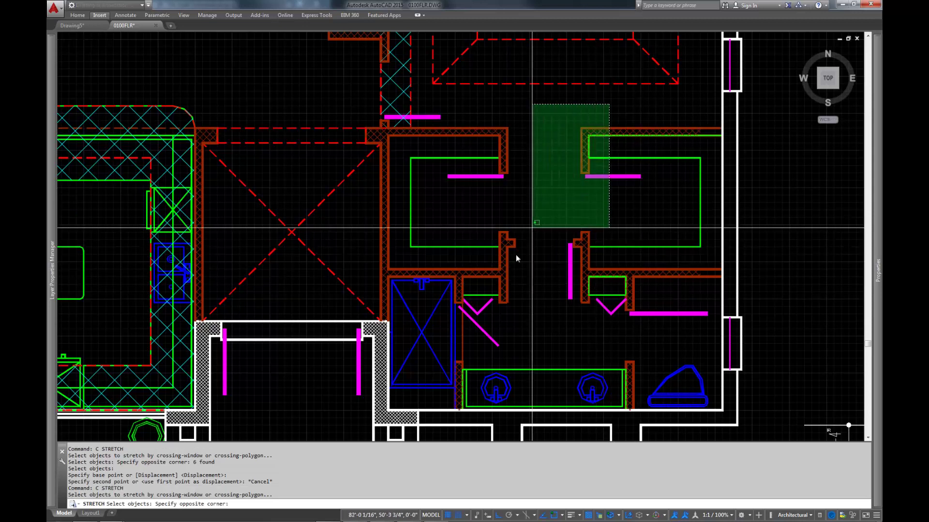
left_click(488, 319)
left_click(480, 308, "shift")
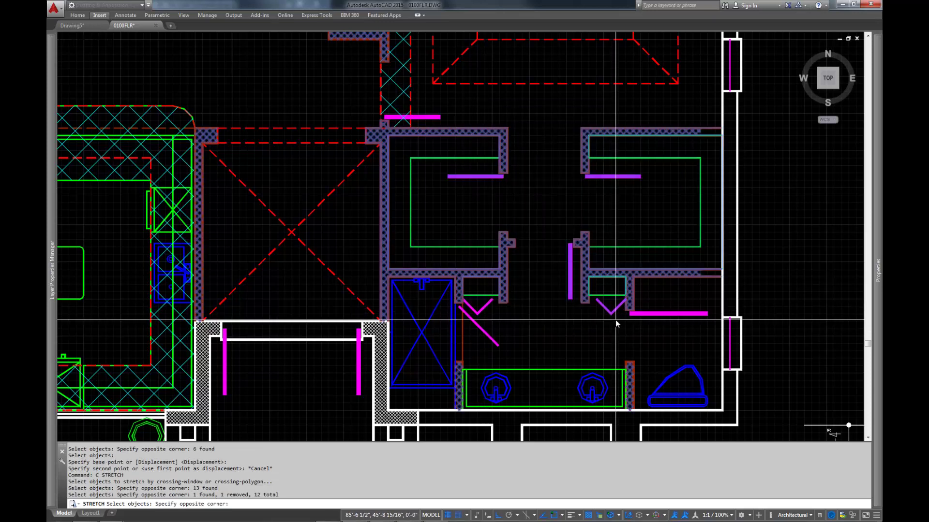
left_click(605, 308, "shift")
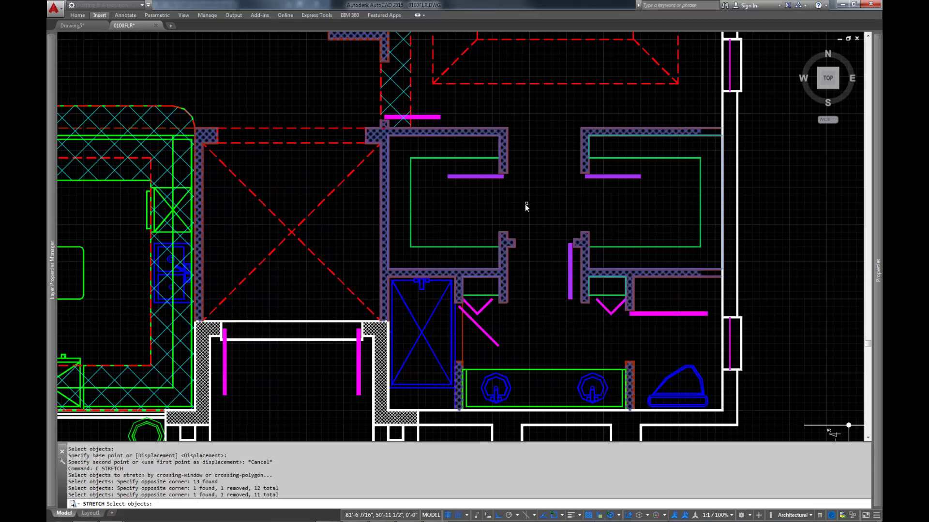
key("Return")
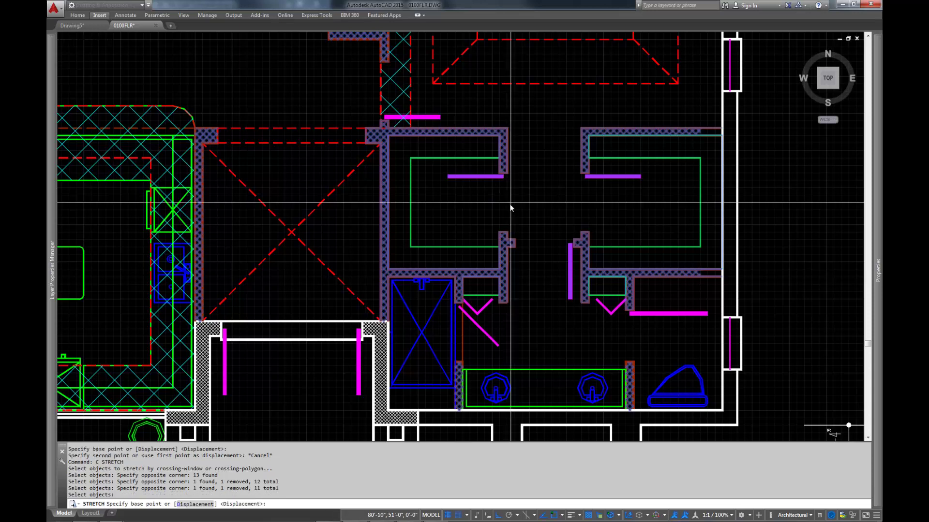
left_click(506, 203)
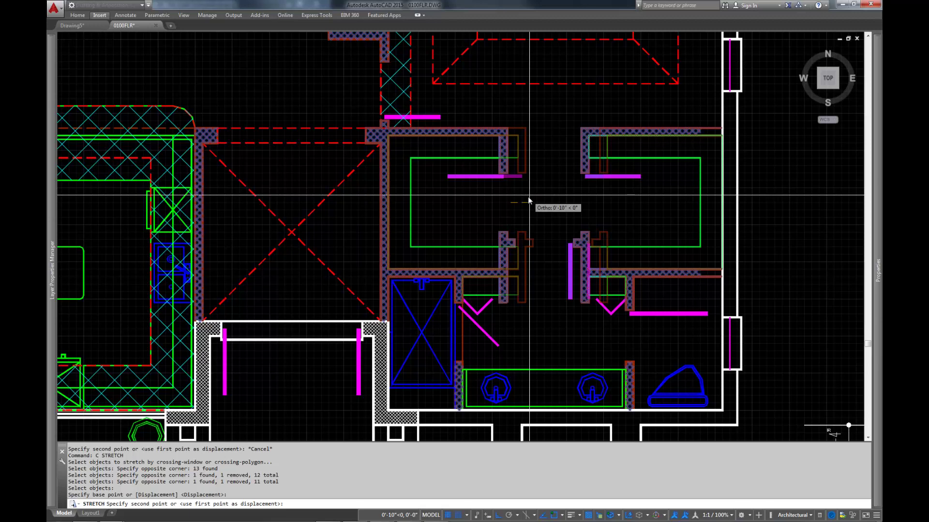
type("12")
key("Return")
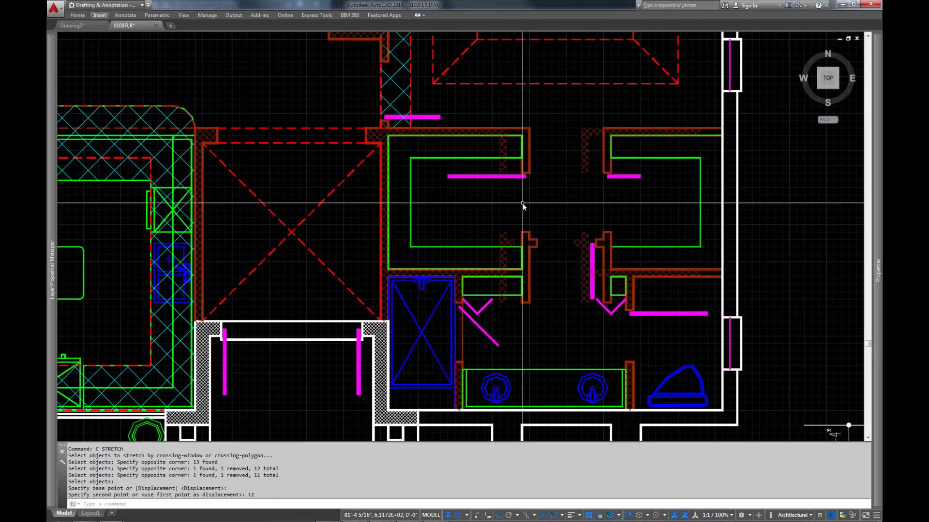
left_click(503, 153)
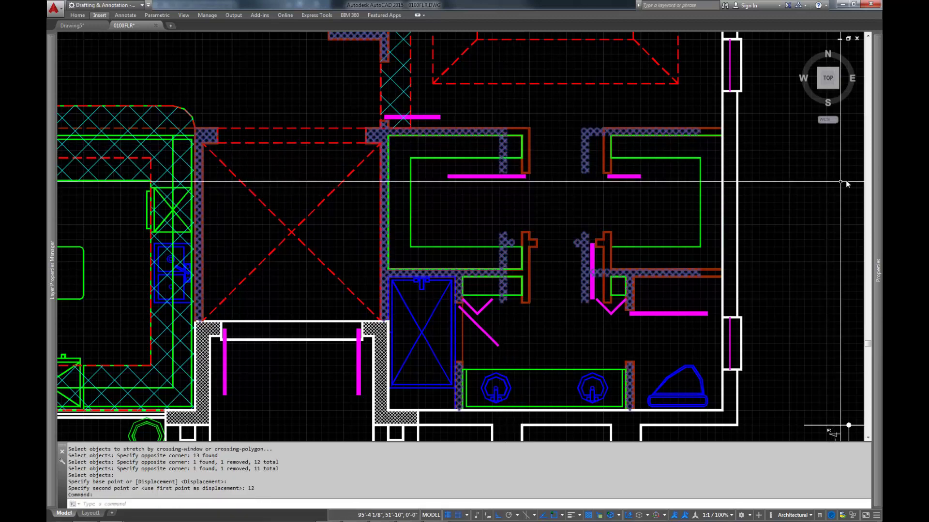
- Burst the closet wall hatches to clear their pattern
mouse_move(877, 184)
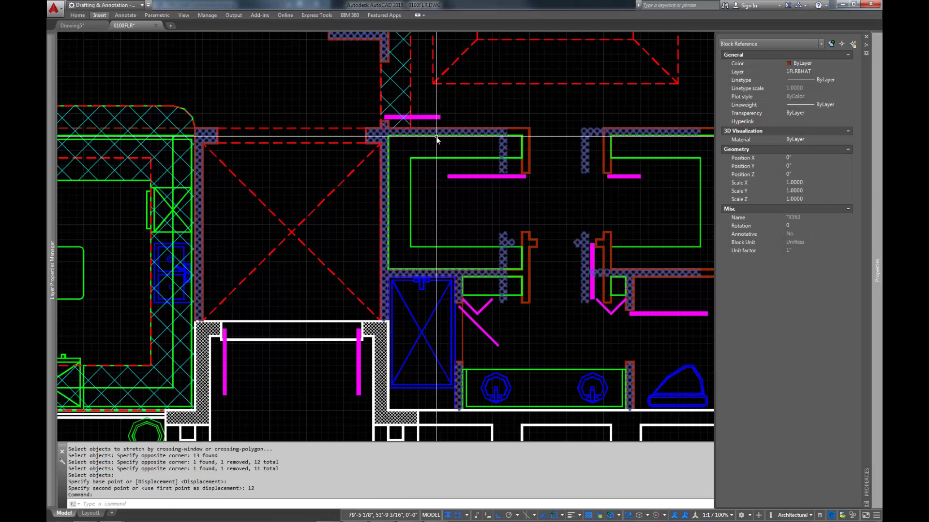
key("Escape")
key("Escape")
key("Escape")
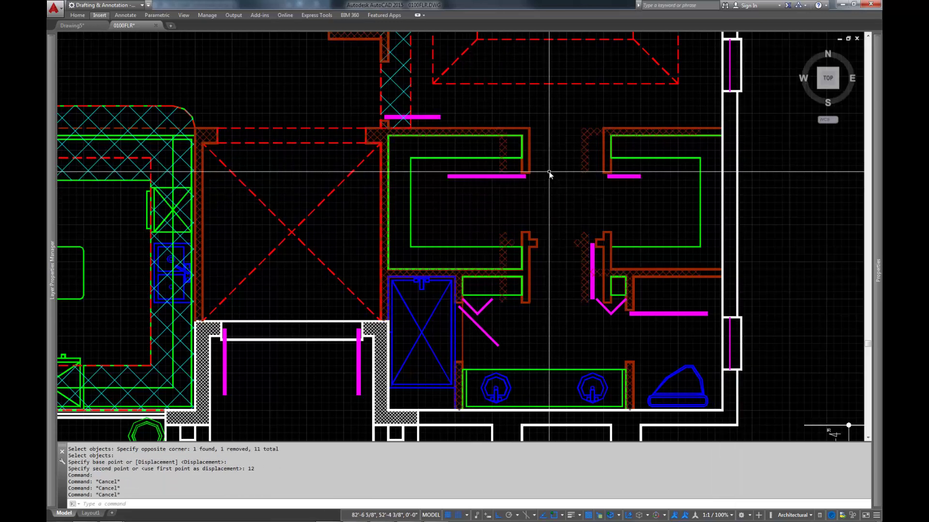
left_click(585, 151)
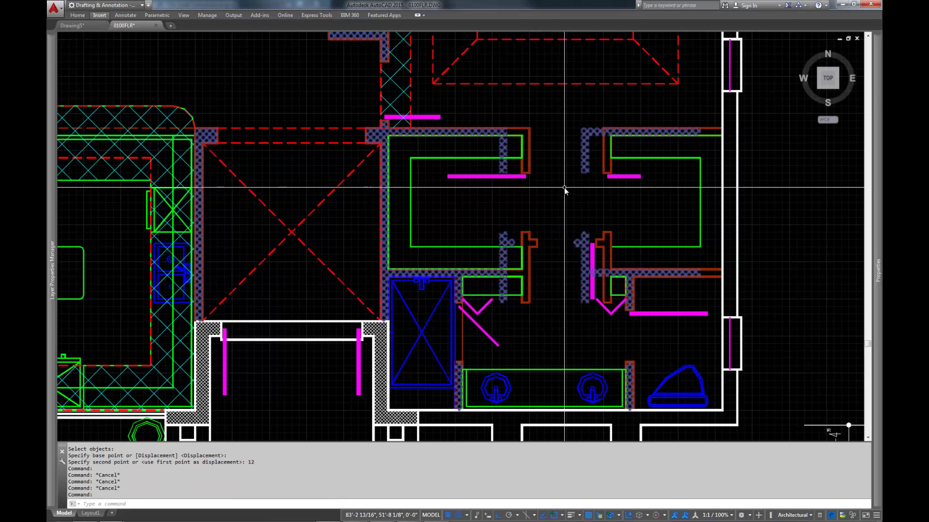
type("URST")
key("Return")
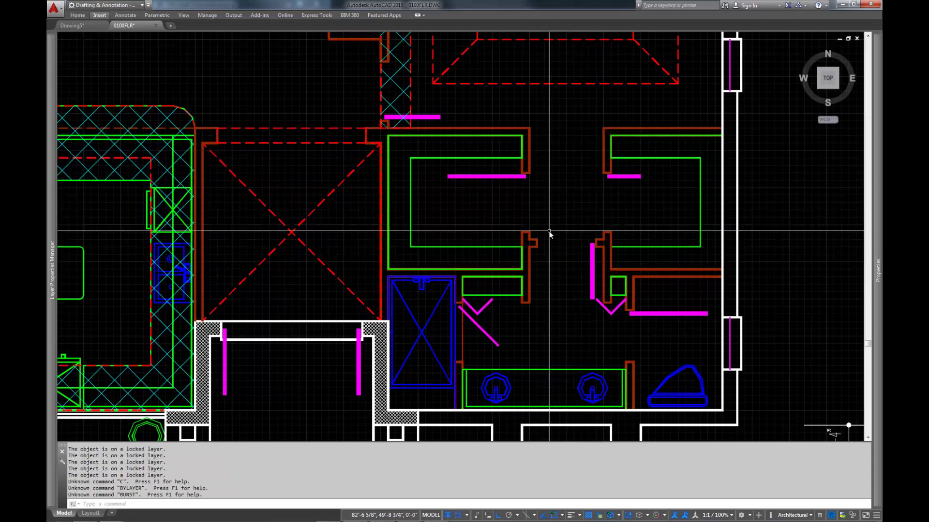
- Stretch the left end of the left closet's magenta bar 12 to the right
scroll(463, 168, "up", 2)
type("c")
key("Return")
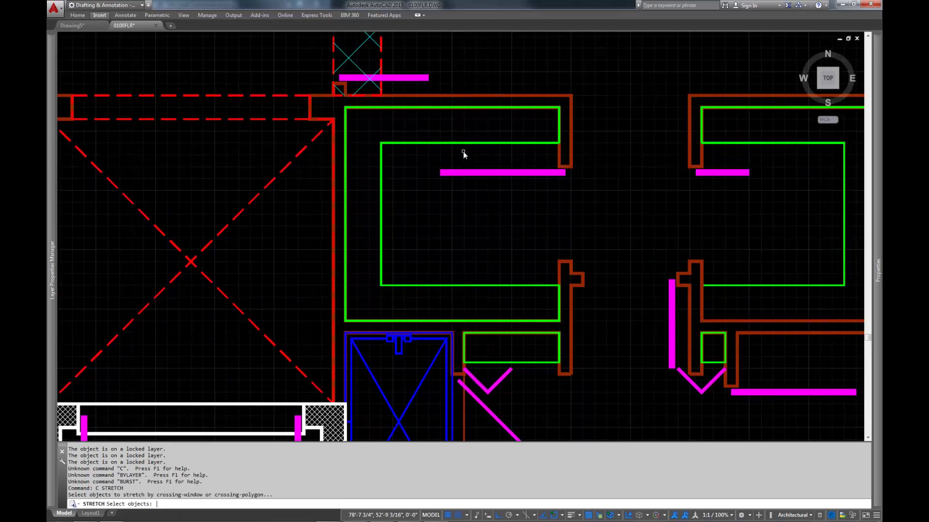
left_click(463, 152)
left_click(428, 208)
key("Return")
left_click(427, 222)
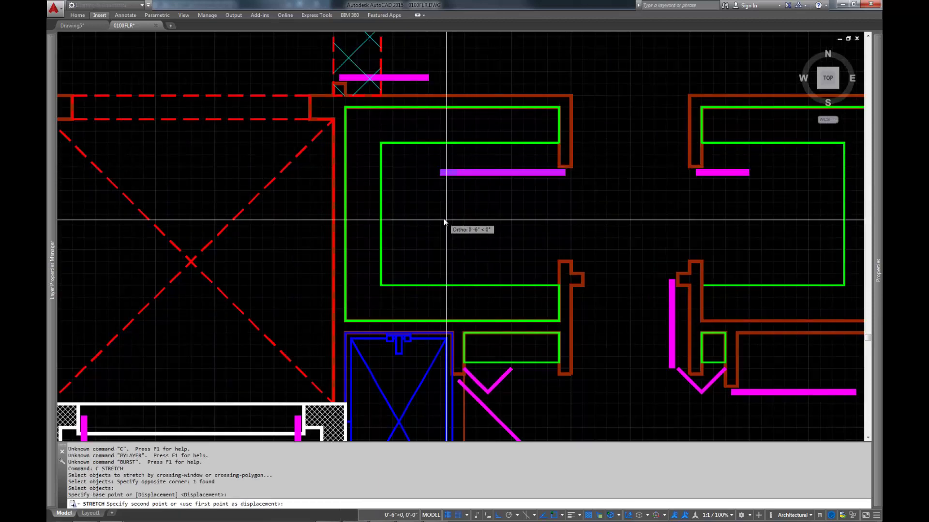
type("12")
key("Return")
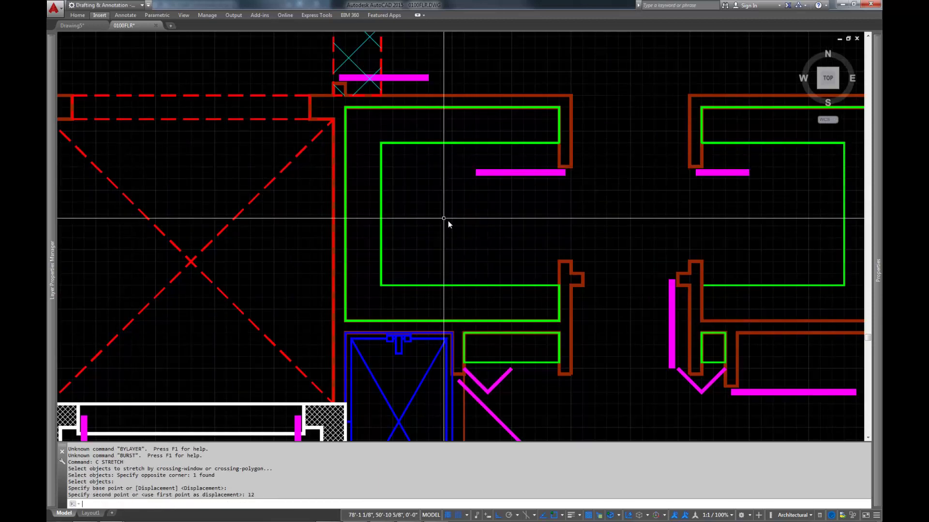
scroll(560, 213, "down", 5)
scroll(581, 269, "up", 2)
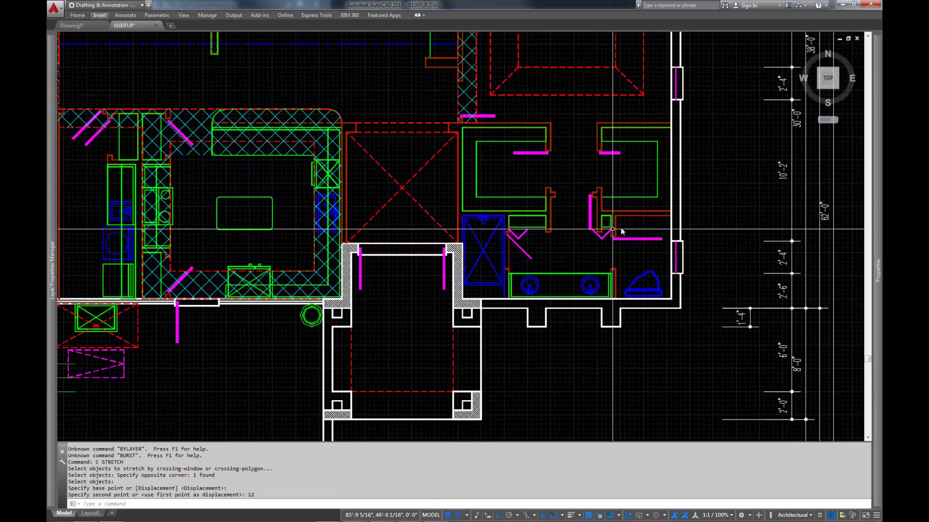
- Stretch the right half of the blue toilet fixture 12 to the left
middle_click_drag(558, 218, 539, 302)
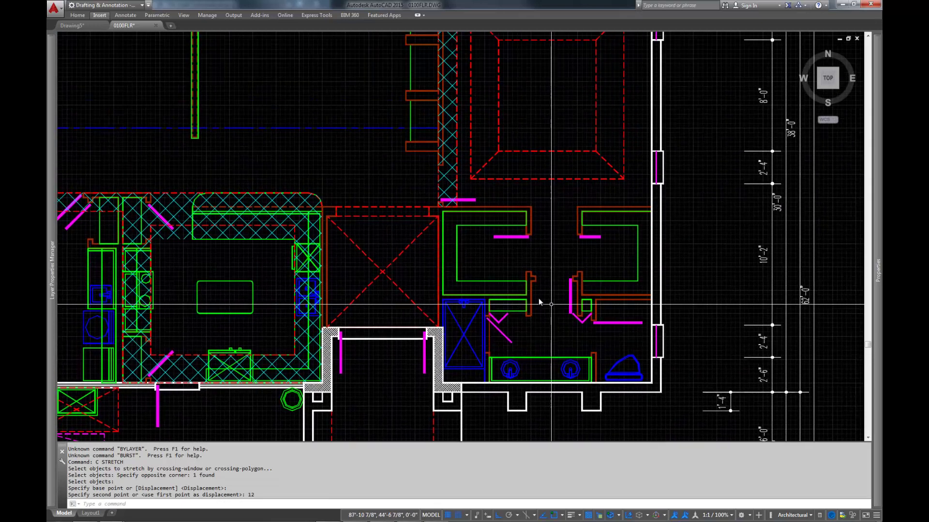
scroll(636, 309, "up", 4)
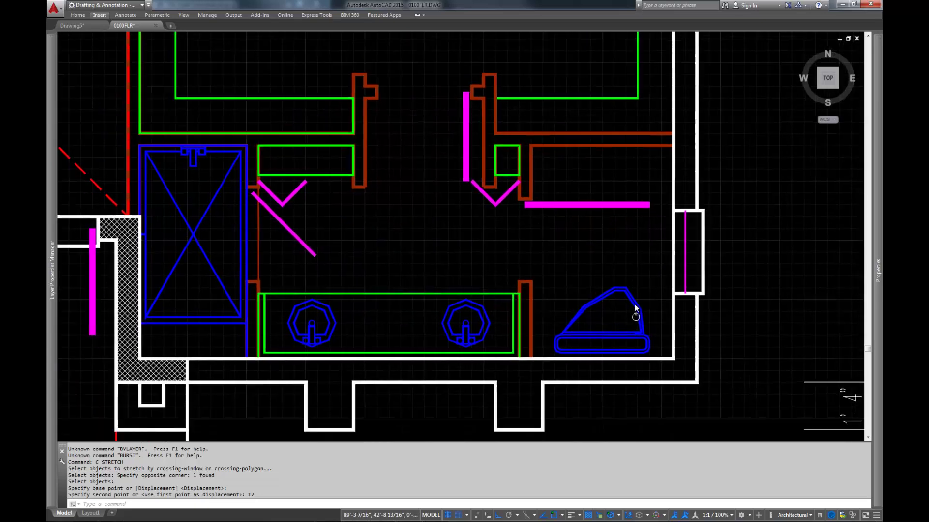
middle_click_drag(636, 309, 648, 224)
scroll(649, 224, "up", 4)
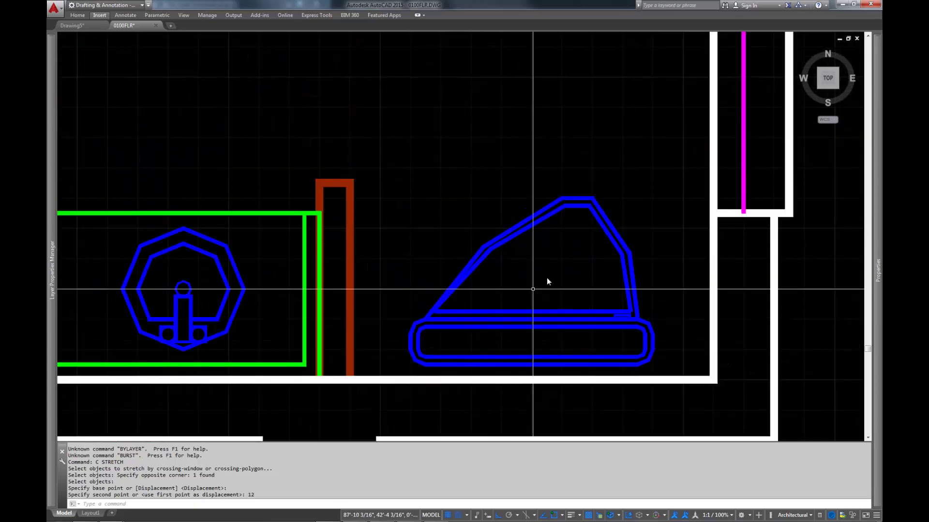
key("Return")
left_click(664, 164)
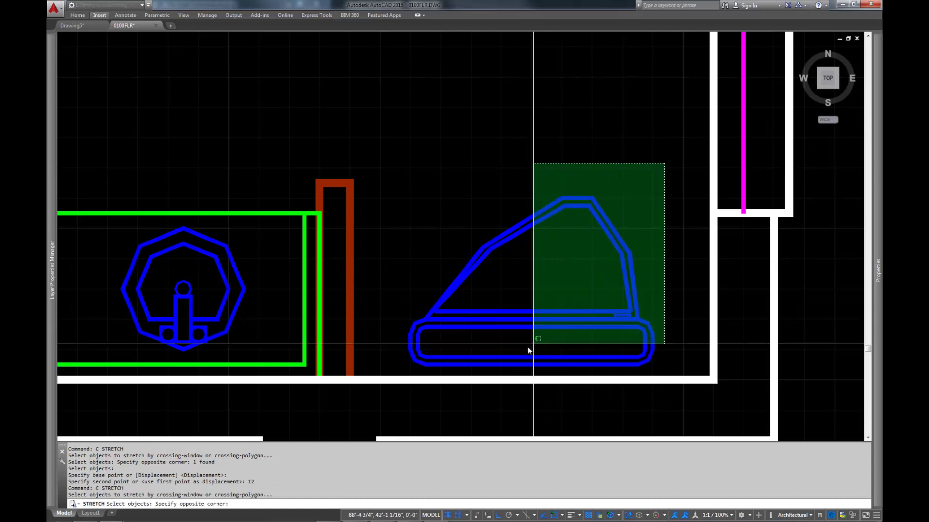
left_click(520, 376)
key("Return")
left_click(592, 122)
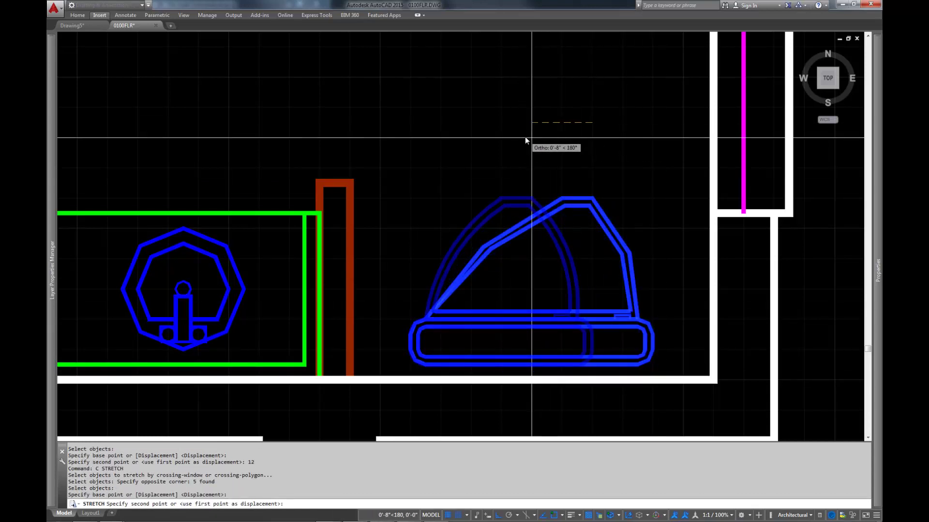
type("12")
key("Return")
scroll(579, 176, "down", 6)
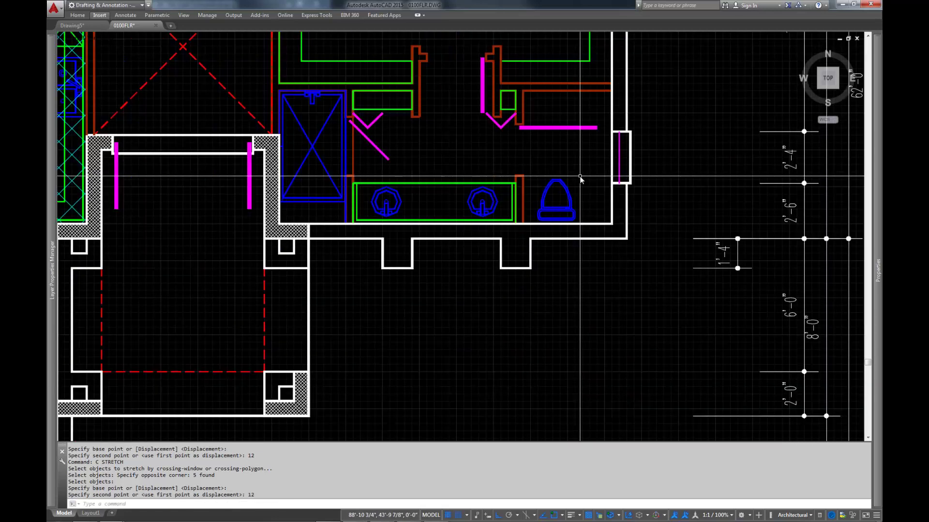
- Crossing-select the wall jog and green box below the right closet, excluding the door swing
mouse_move(500, 146)
middle_mouse_down()
mouse_move(518, 193)
mouse_move(584, 248)
middle_mouse_up()
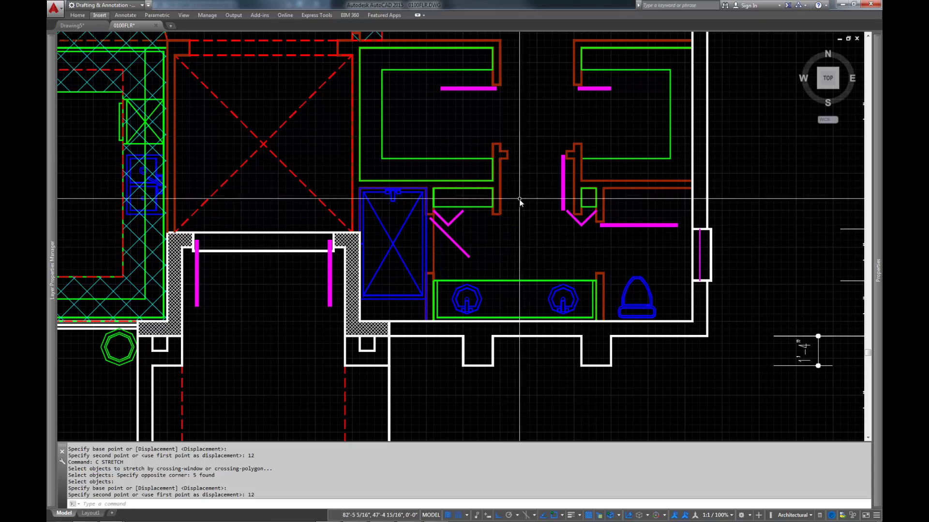
scroll(576, 214, "up", 4)
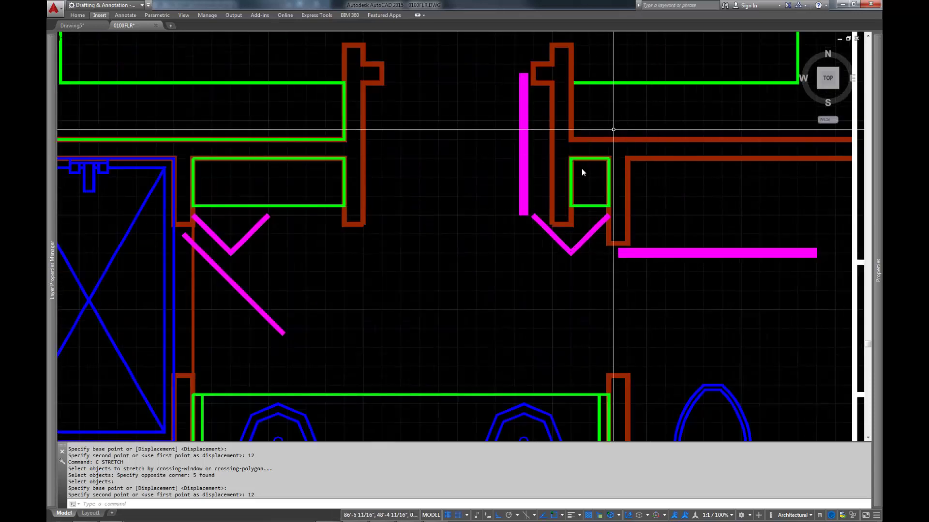
scroll(580, 216, "down", 5)
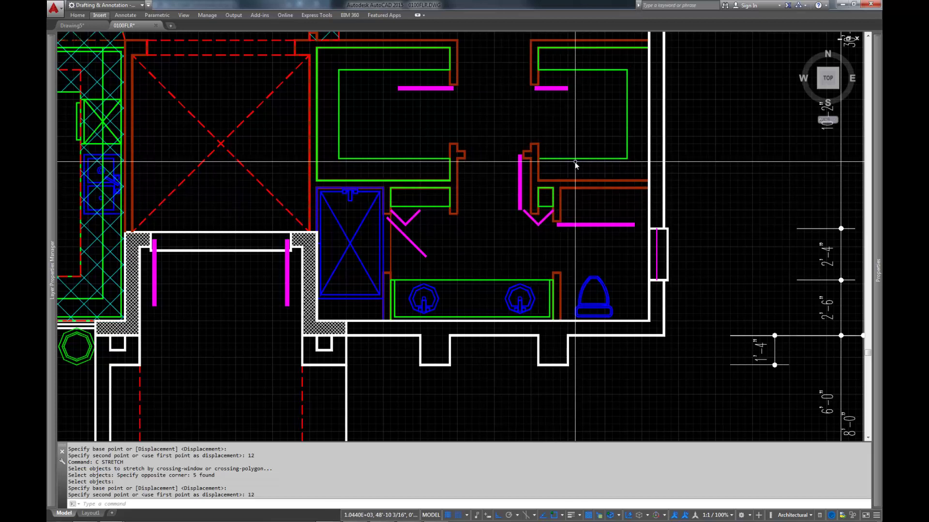
scroll(573, 194, "up", 2)
type("c")
key("Return")
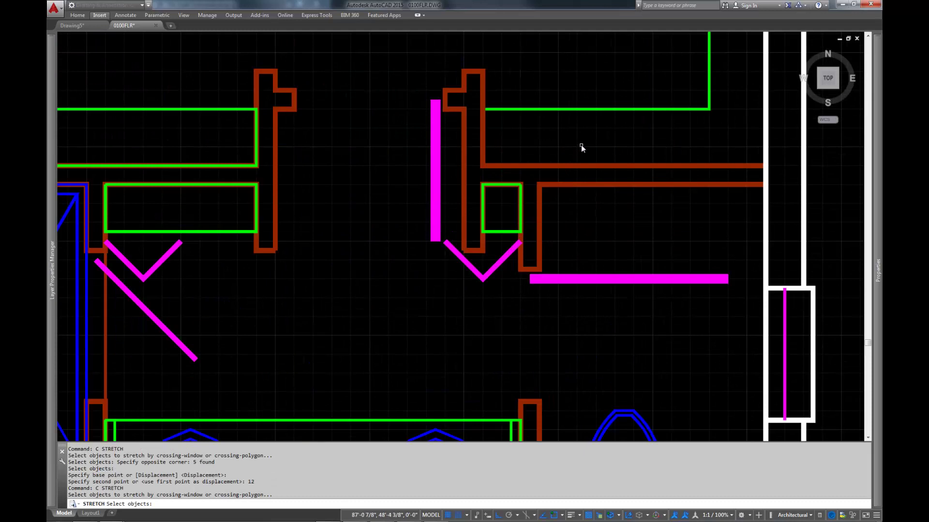
left_click(581, 145)
left_click(496, 308)
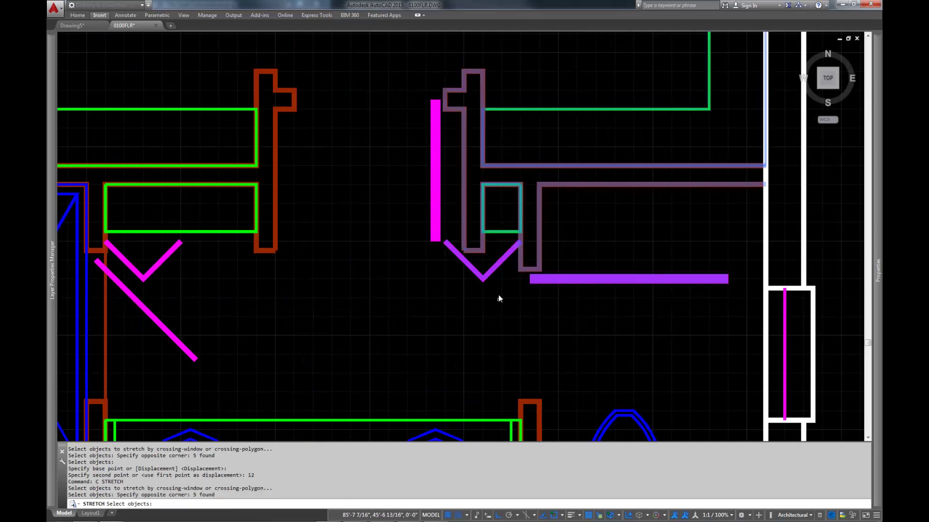
left_click(498, 287, "shift")
left_click(476, 260, "shift")
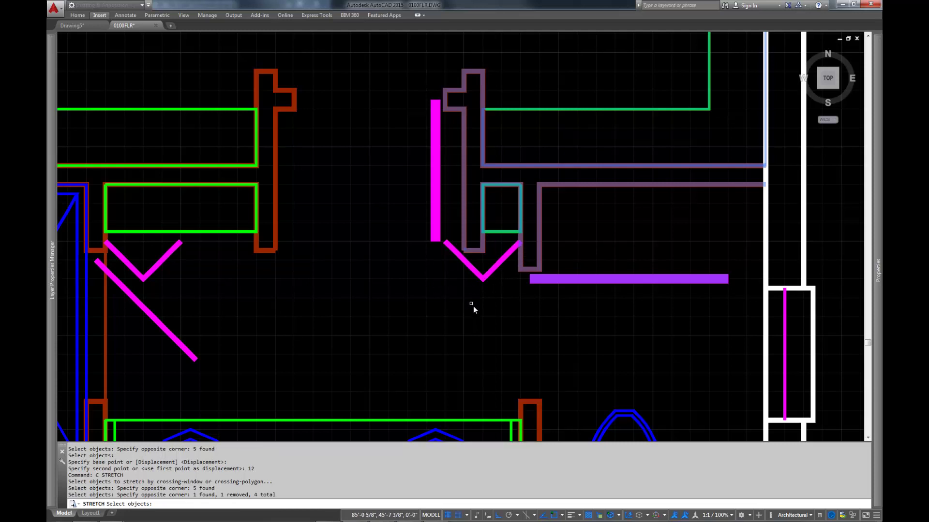
- Stretch the selected wall jog and green box 12 inches to the right
key("Return")
left_click(531, 335)
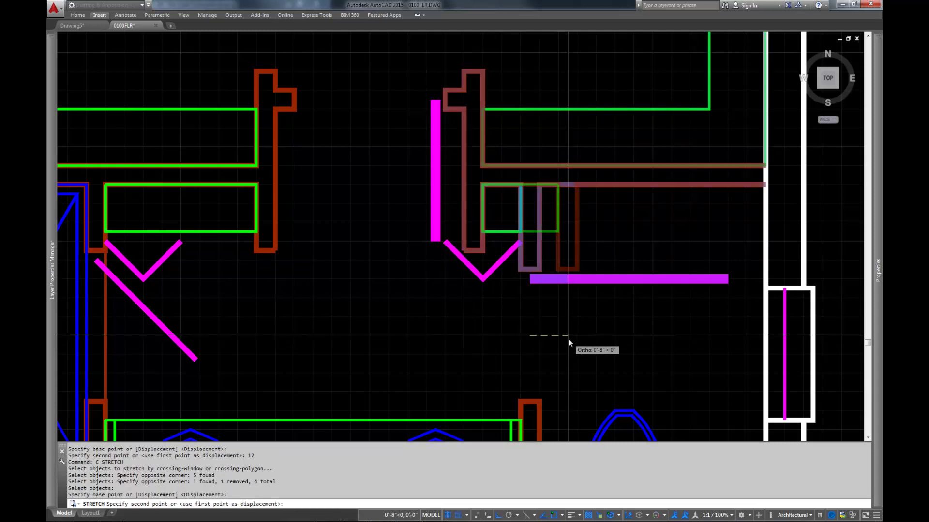
type("12")
key("Return")
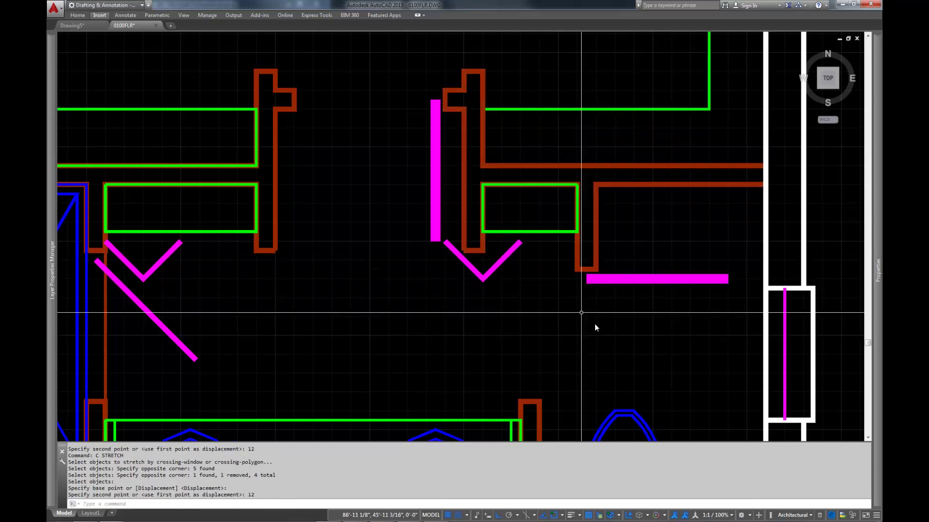
scroll(595, 328, "down", 6)
middle_click_drag(629, 349, 626, 262)
scroll(609, 251, "up", 5)
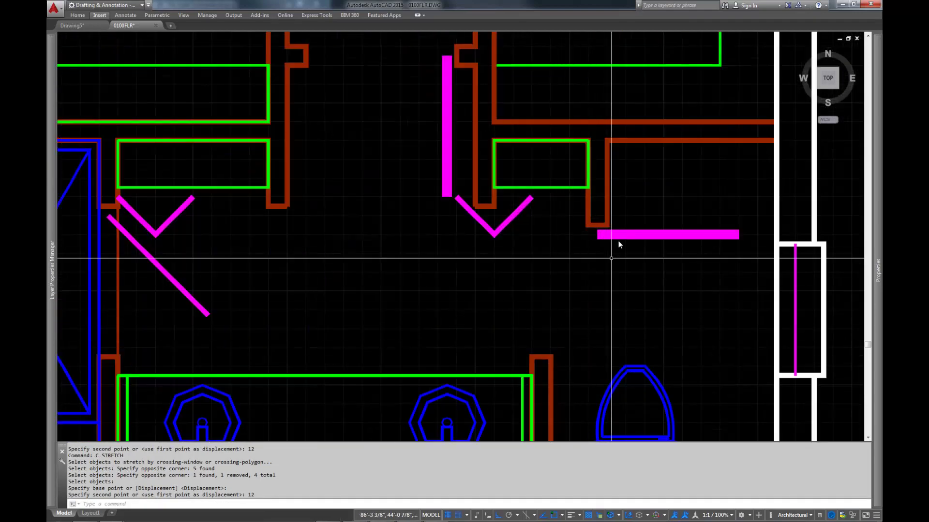
- Move the bathroom toilet 12 inches to the right with MOVE (G)
scroll(582, 265, "down", 5)
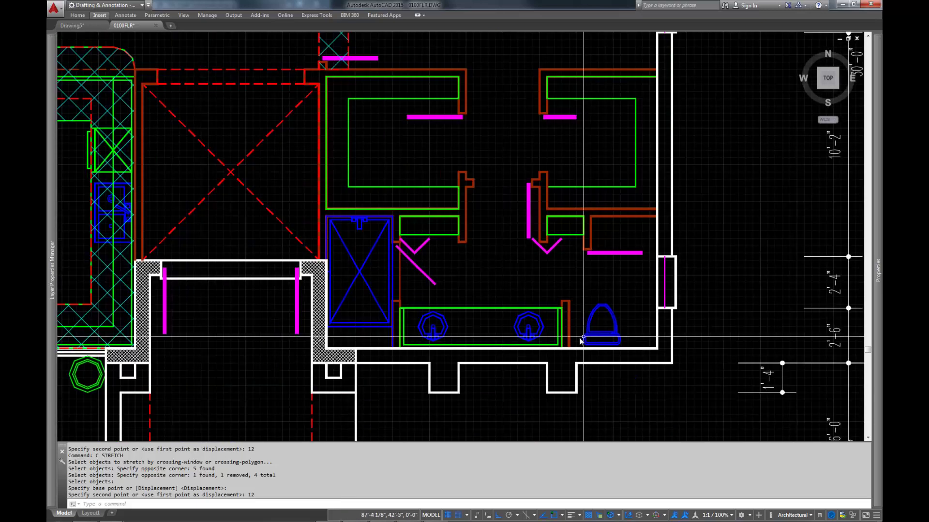
scroll(600, 294, "up", 6)
type("g")
key("Return")
left_click(638, 217)
left_click(619, 257)
key("Return")
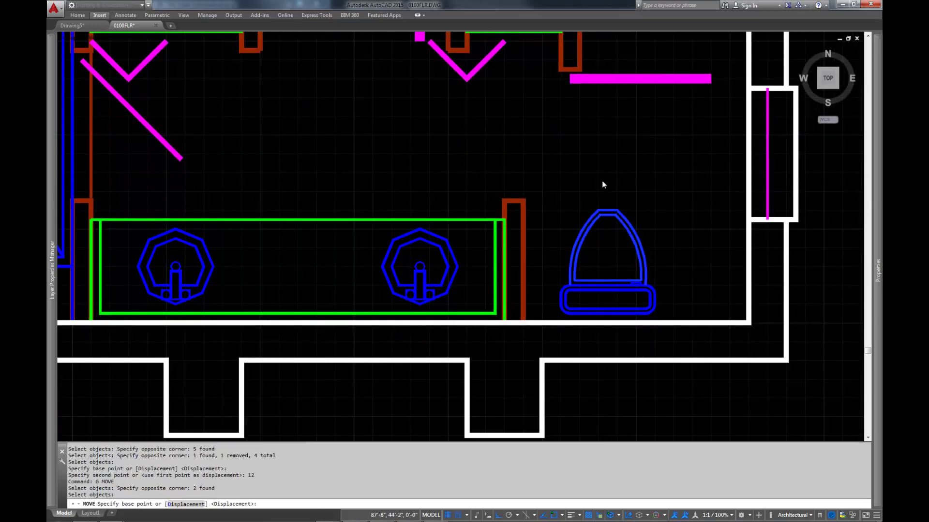
left_click(602, 181)
key("Escape")
type("g")
key("Return")
left_click(543, 183)
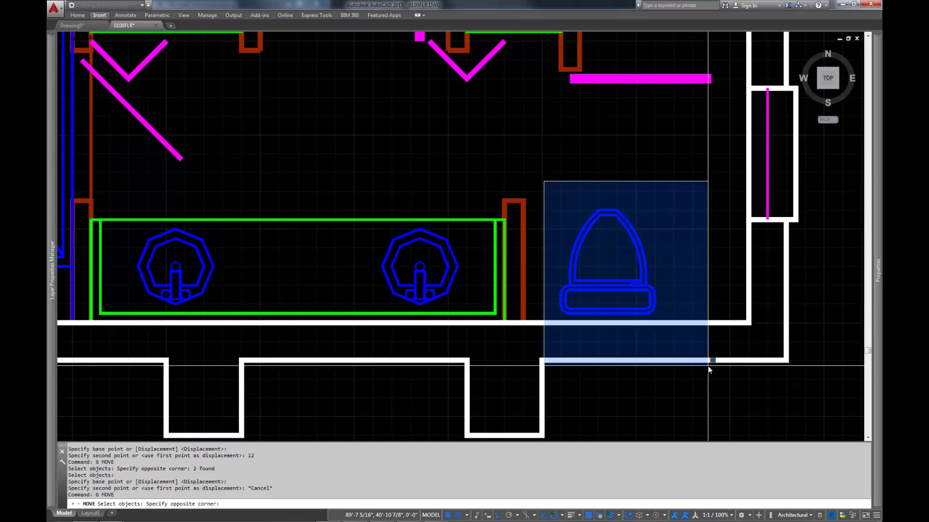
left_click(709, 369)
key("Return")
left_click(564, 175)
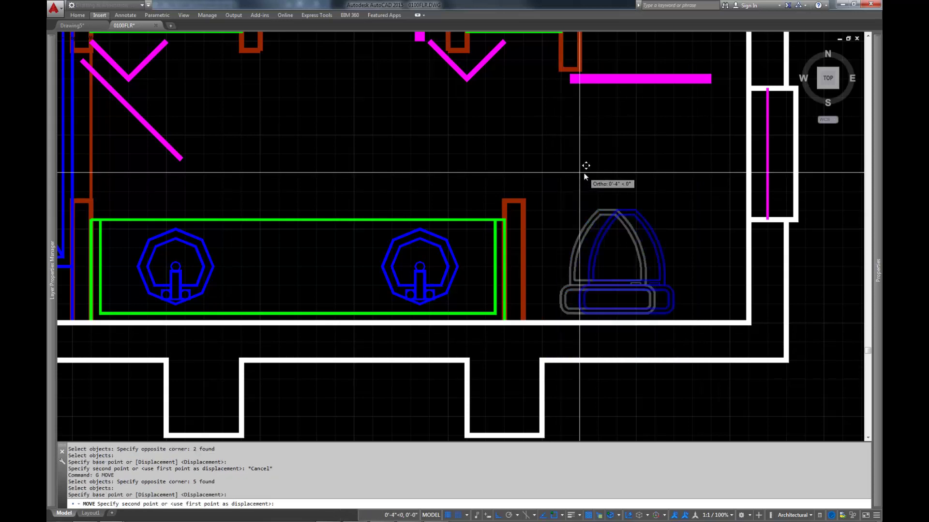
type("12")
key("Return")
- Stretch the vanity counter's right end 12 inches to the right
type("c")
key("Return")
left_click(578, 142)
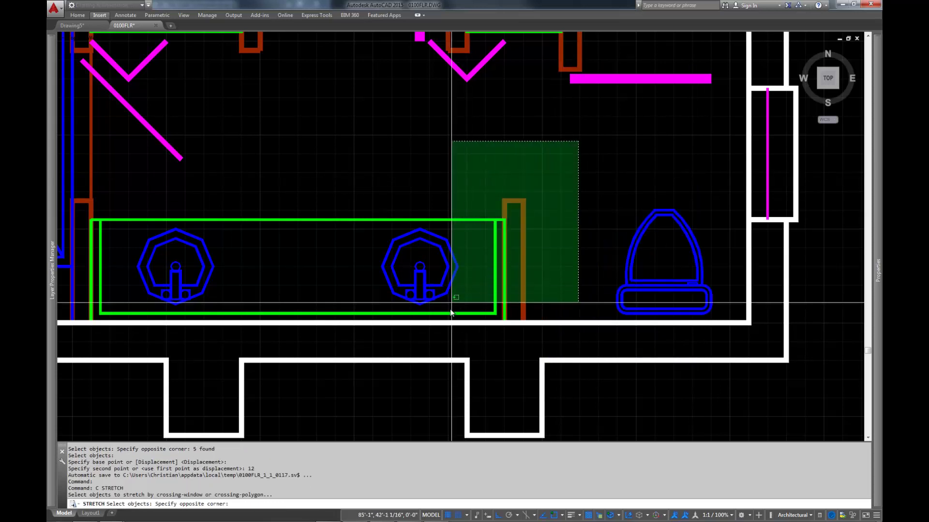
left_click(471, 341)
key("Return")
left_click(494, 163)
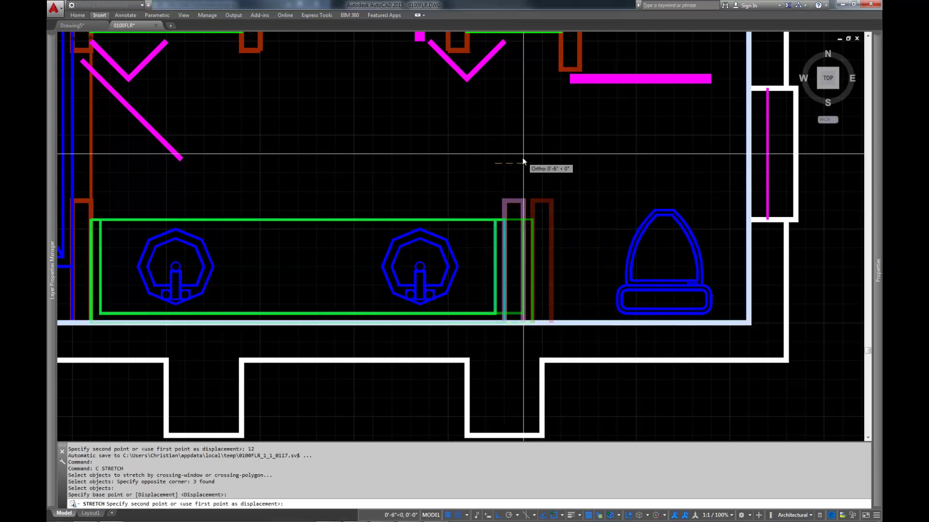
type("12")
key("Return")
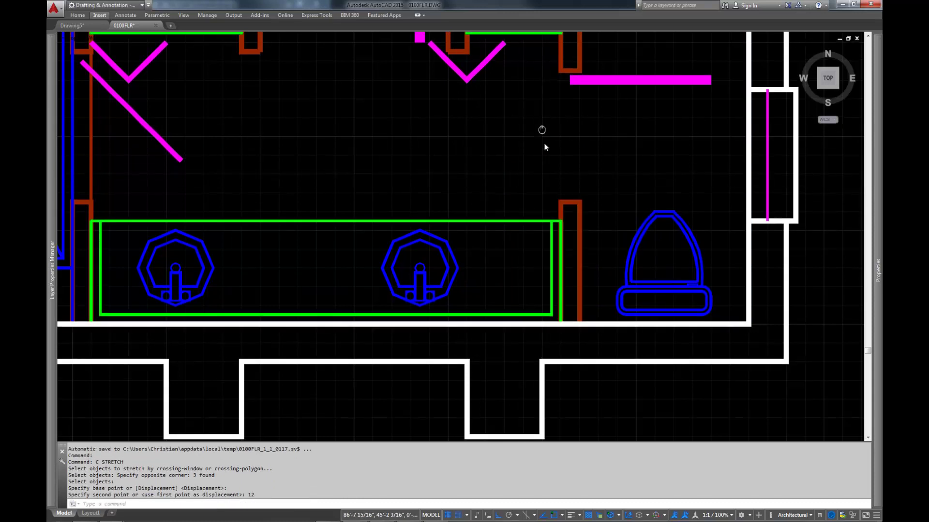
- Move the magenta V-shaped door swing 12 inches to the right
middle_click_drag(544, 143, 548, 205)
type("g")
key("Return")
left_click(497, 193)
left_click(474, 166)
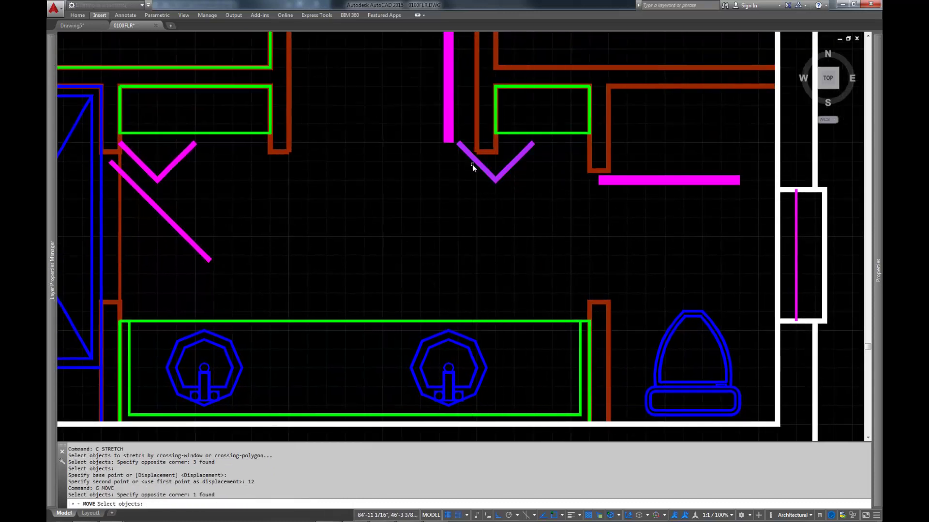
key("Return")
left_click(511, 233)
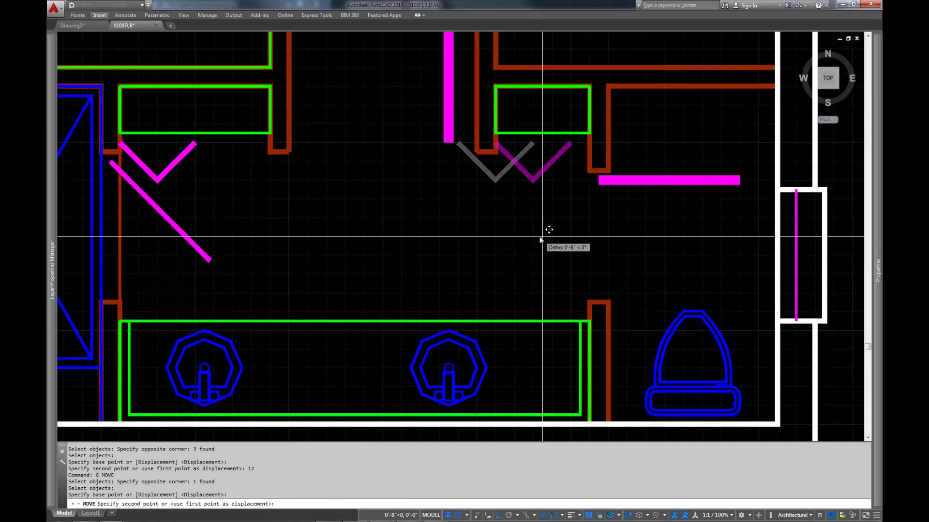
type("12")
key("Return")
scroll(563, 223, "down", 6)
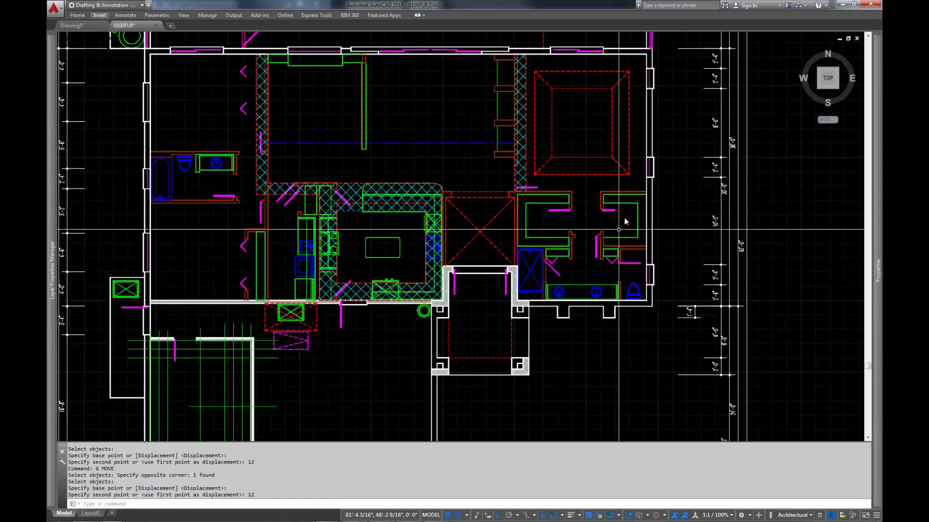
- Stretch the magenta bar's right end 12 inches right using a crossing window
scroll(623, 217, "up", 8)
type("c")
key("Return")
left_click(578, 187)
left_click(568, 198)
key("Return")
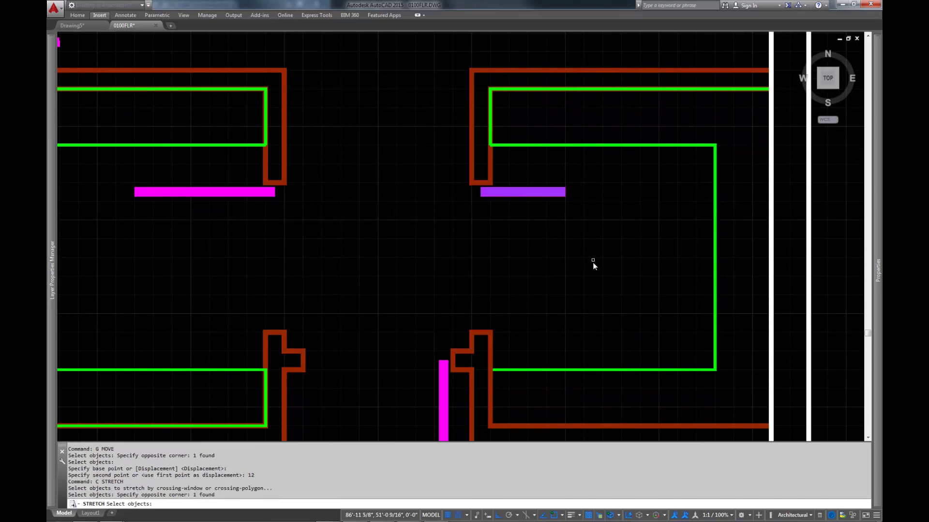
left_click(600, 266)
type("12")
key("Return")
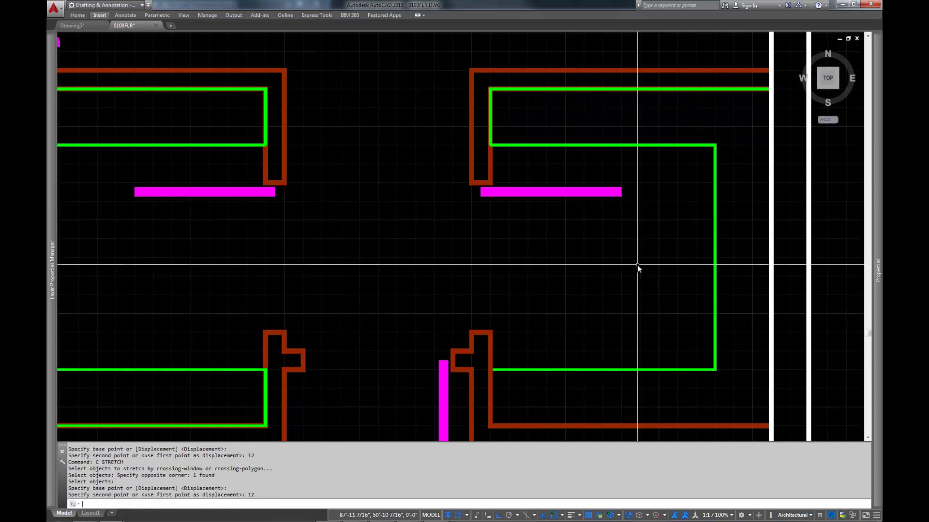
scroll(637, 265, "down", 8)
mouse_move(617, 213)
middle_mouse_down()
mouse_move(604, 172)
mouse_move(613, 155)
middle_mouse_up()
middle_click_drag(631, 118, 640, 155)
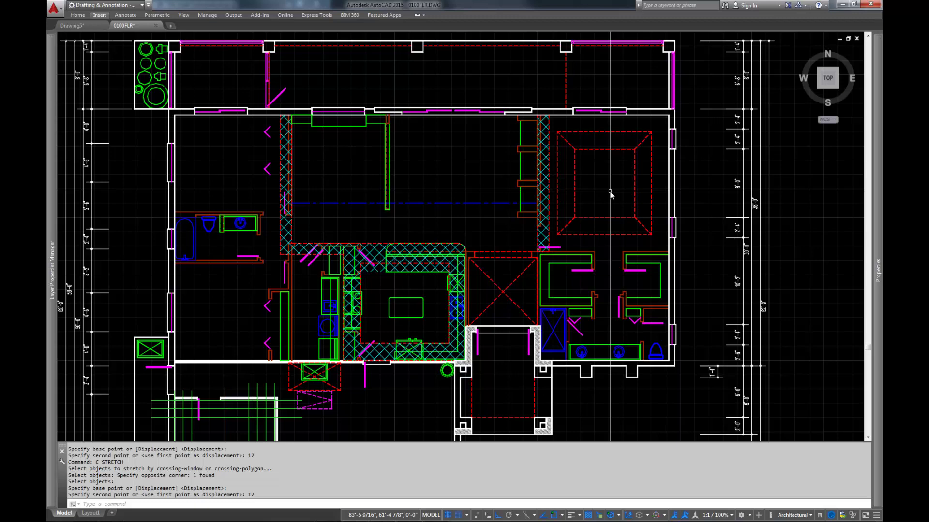
mouse_move(609, 194)
middle_mouse_down()
mouse_move(571, 231)
mouse_move(580, 230)
middle_mouse_up()
scroll(602, 230, "up", 4)
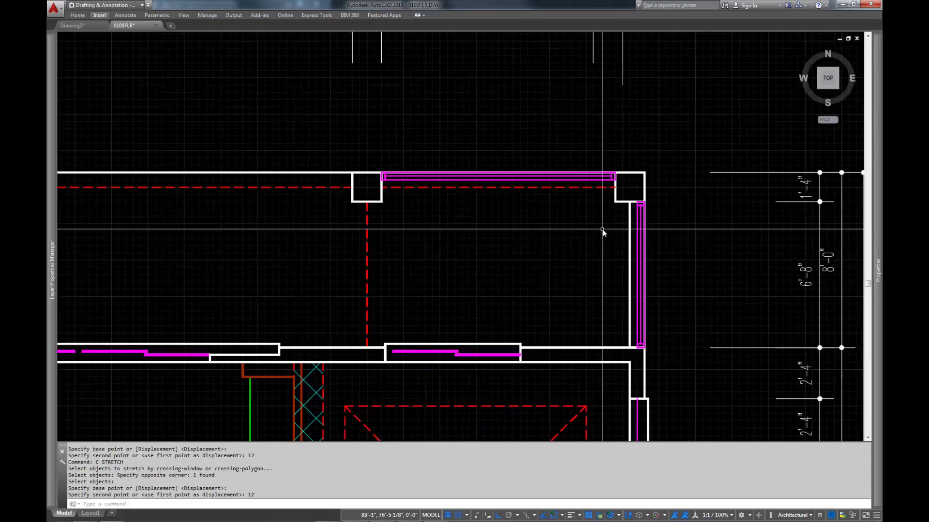
type("c")
key("Return")
left_click(669, 153)
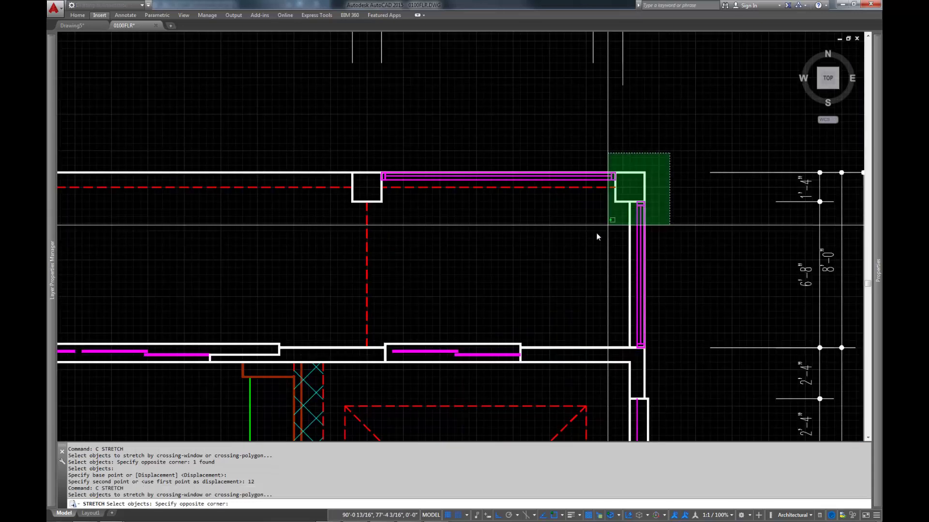
left_click(576, 246)
scroll(609, 183, "down", 4)
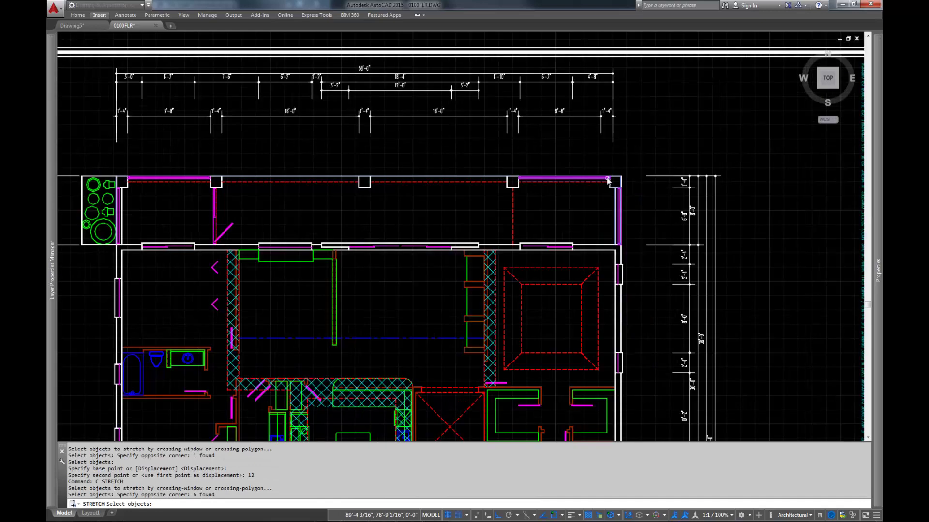
middle_click_drag(462, 166, 604, 180)
left_click(698, 172)
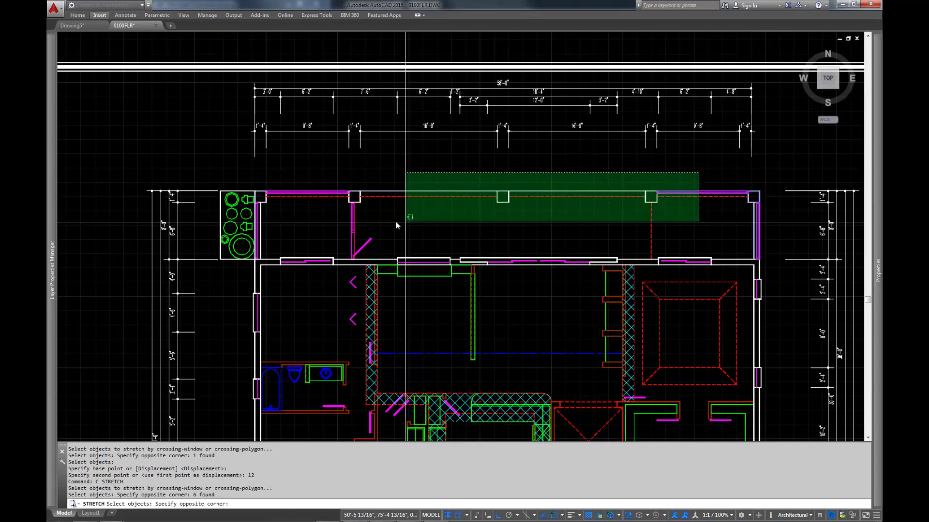
left_click(215, 207)
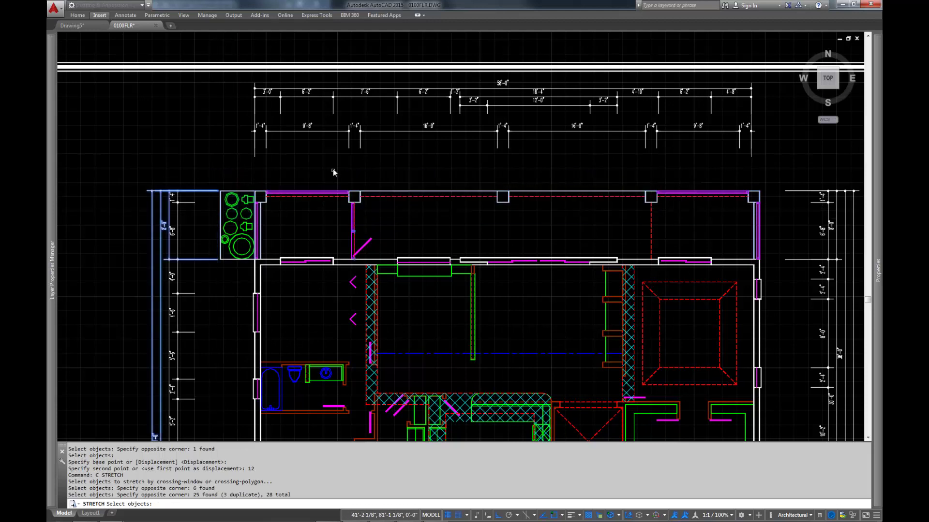
key("Return")
left_click(165, 159)
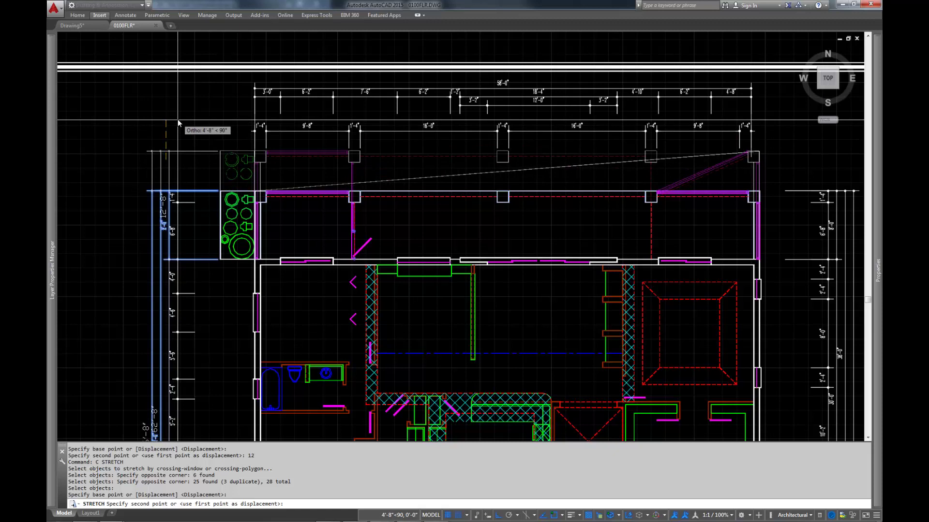
key("Escape")
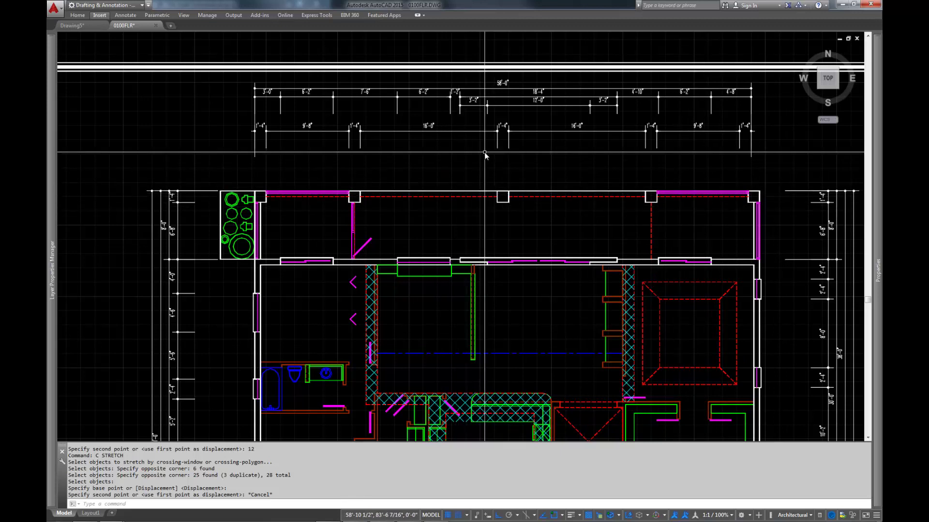
- Check the 16'-0" dimension, then switch off layer 1DIMA in Layer Properties
left_click(528, 139)
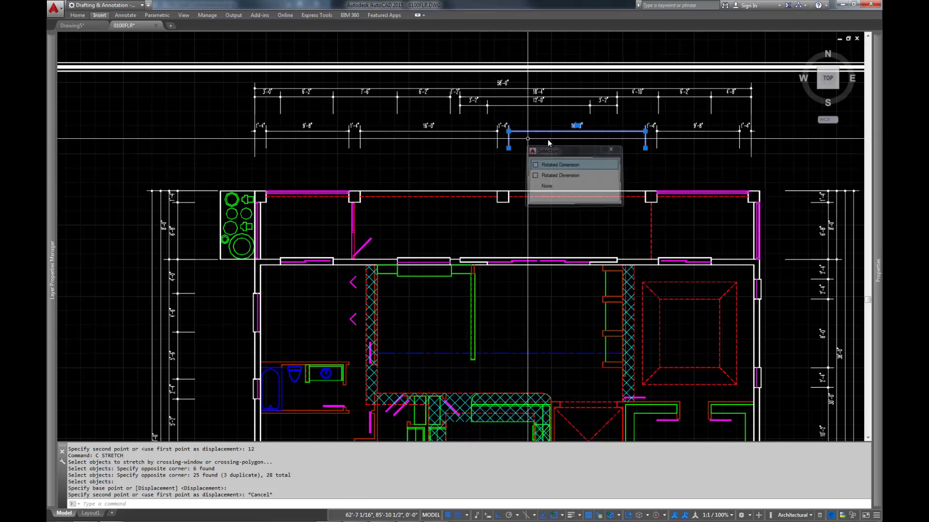
left_click(560, 165)
mouse_move(875, 169)
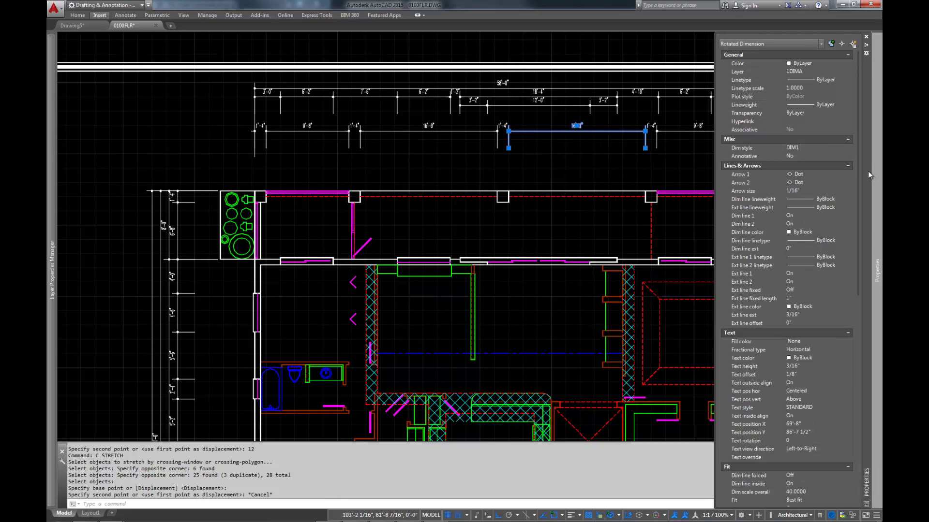
key("Escape")
mouse_move(51, 271)
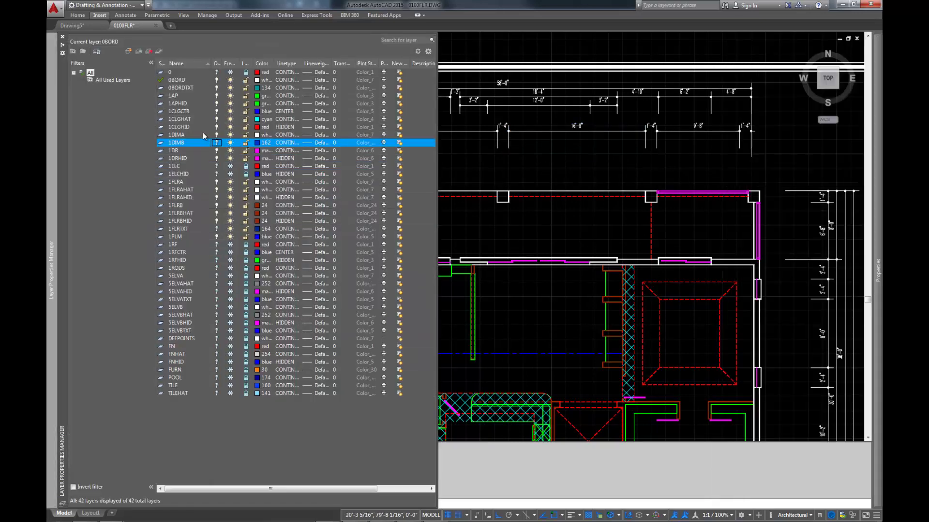
left_click(185, 135)
left_click(217, 135)
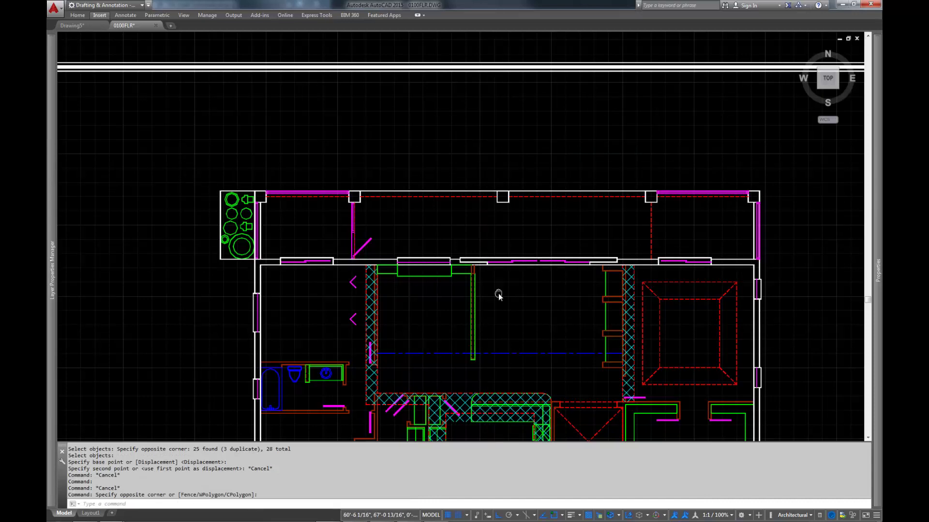
middle_click_drag(497, 295, 510, 259)
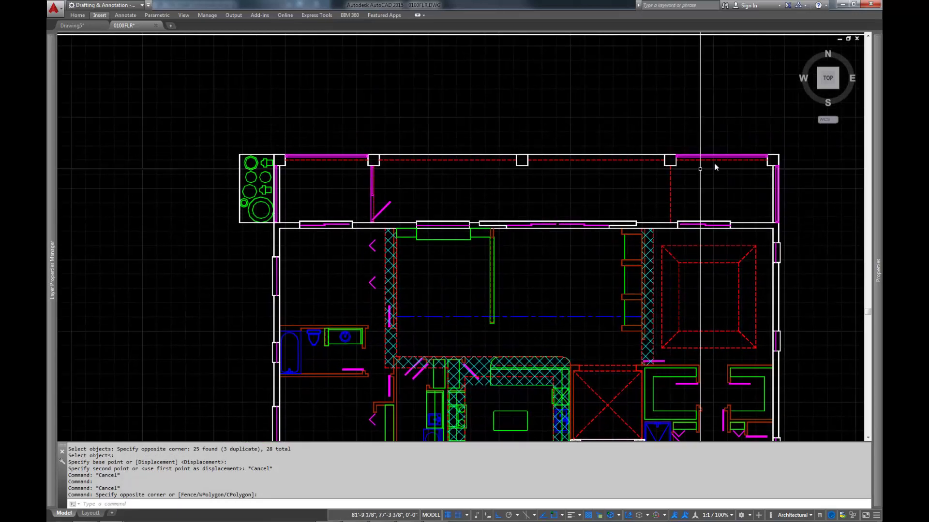
- Crossing-select the north porch walls for STRETCH, removing the planter block from the selection
type("c")
key("Return")
left_click(795, 141)
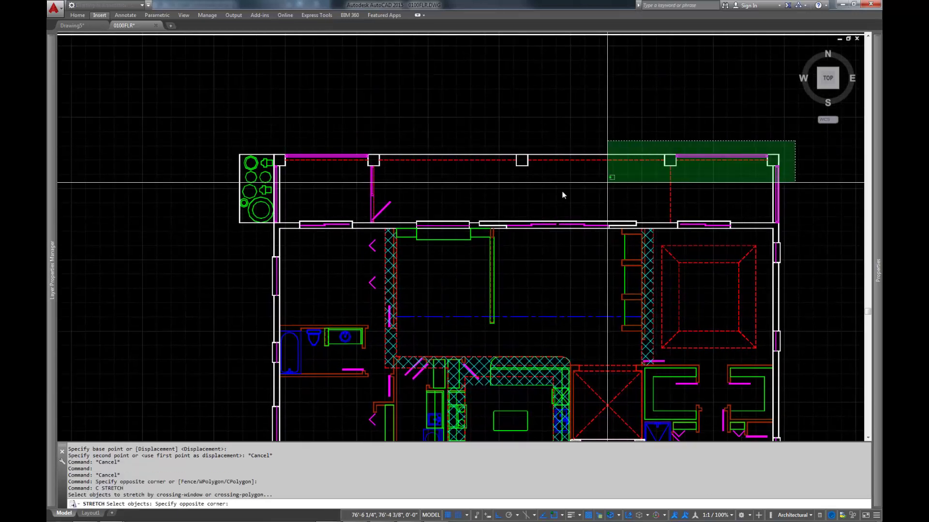
left_click(211, 183)
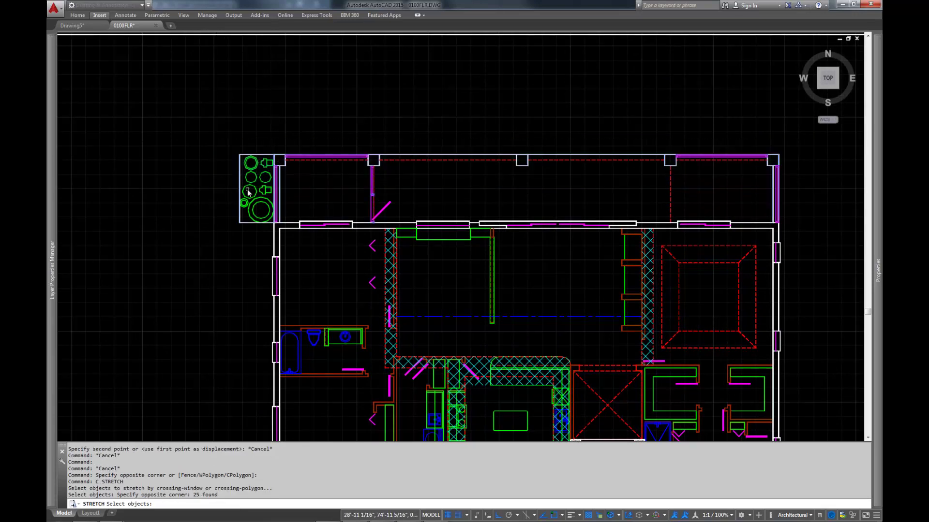
scroll(247, 190, "up", 6)
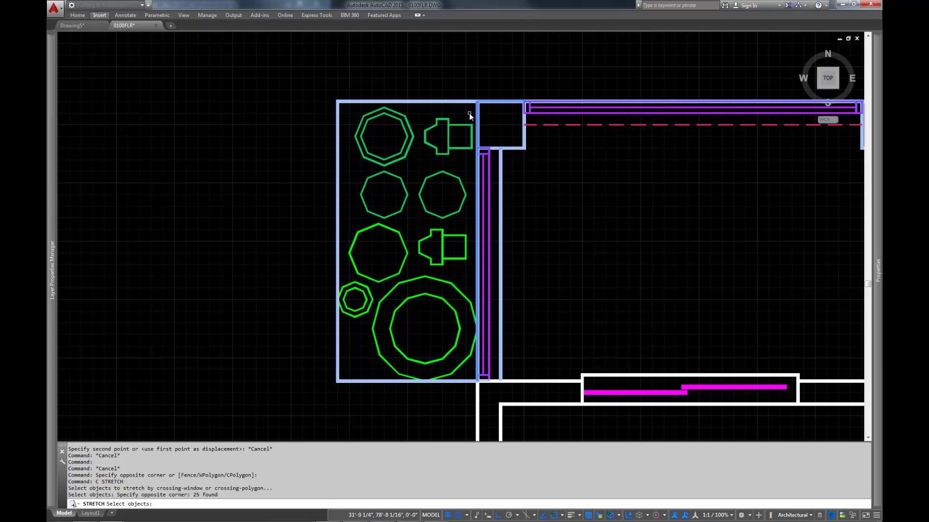
left_click(469, 113, "shift")
left_click(366, 253, "shift")
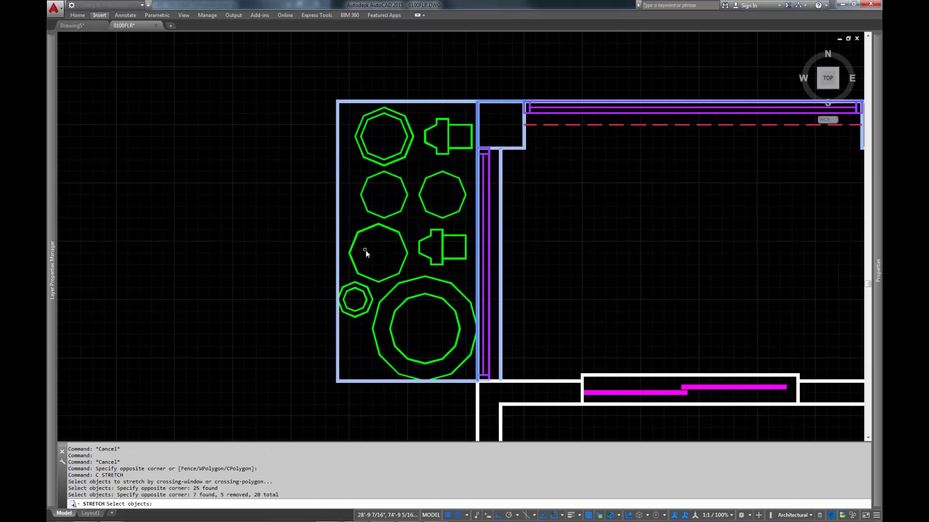
scroll(358, 217, "down", 4)
key("Return")
- Stretch the selected porch walls 12 inches north
left_click(320, 234)
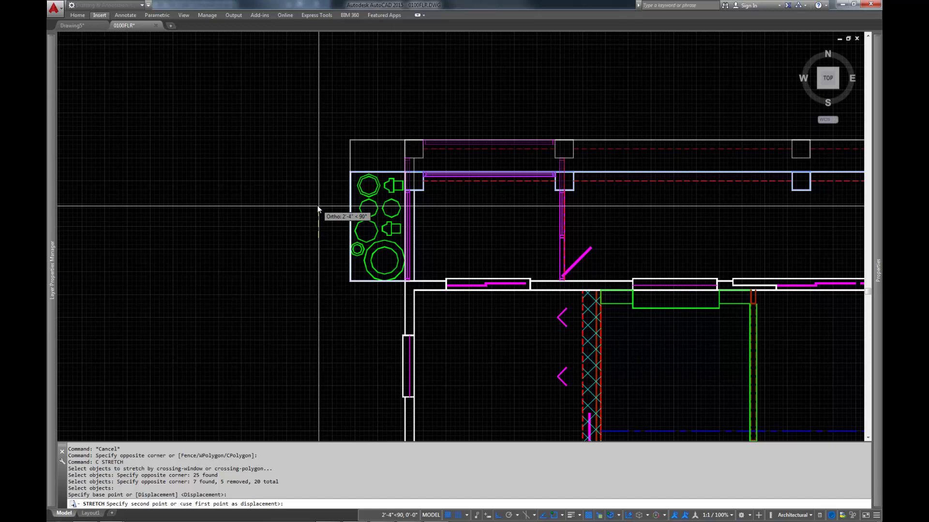
scroll(317, 205, "down", 3)
mouse_move(317, 200)
middle_mouse_down()
mouse_move(249, 224)
mouse_move(240, 208)
middle_mouse_up()
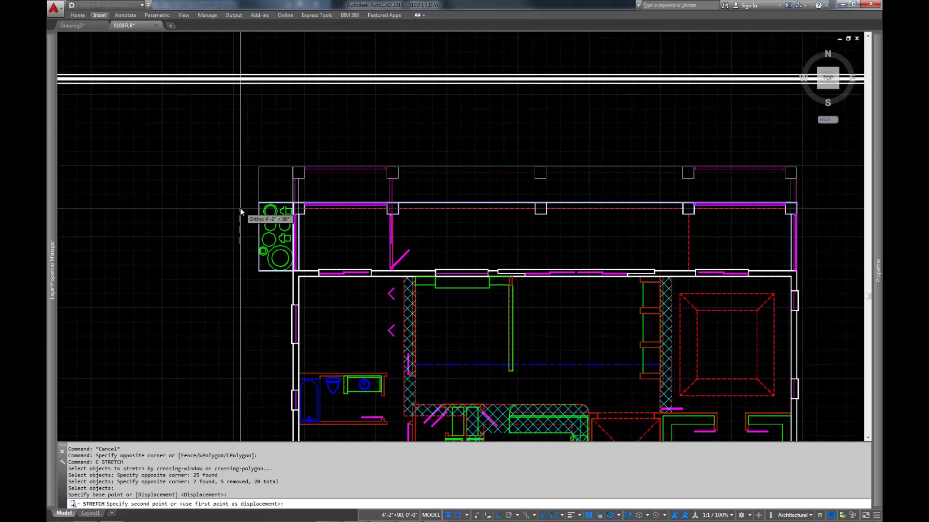
type("12")
key("Return")
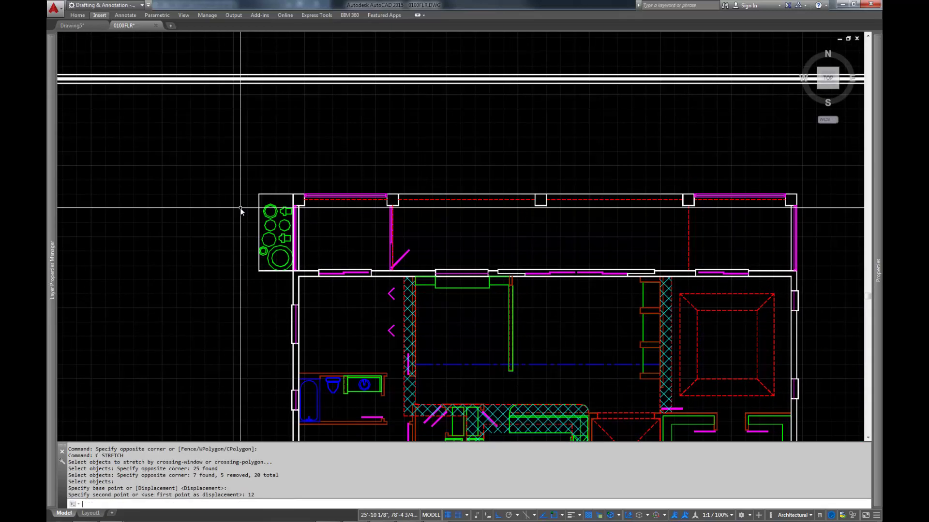
middle_click_drag(469, 284, 488, 201)
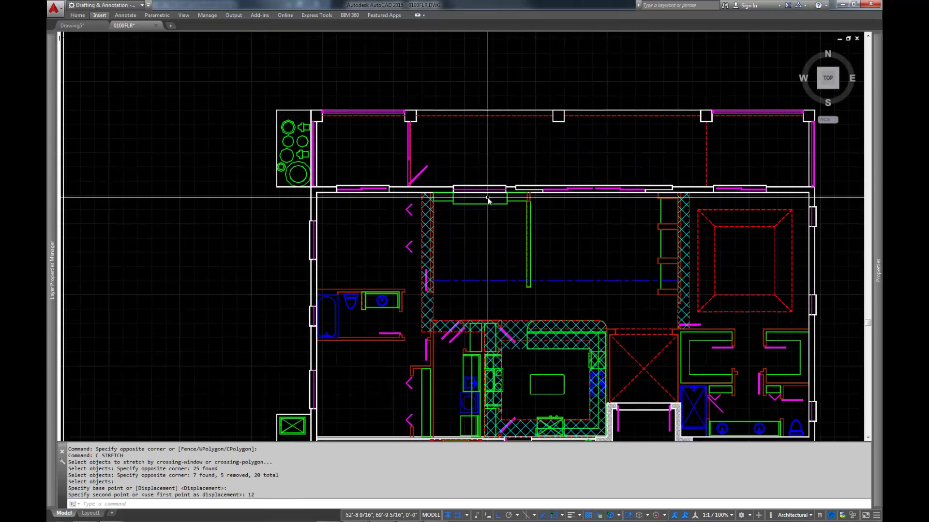